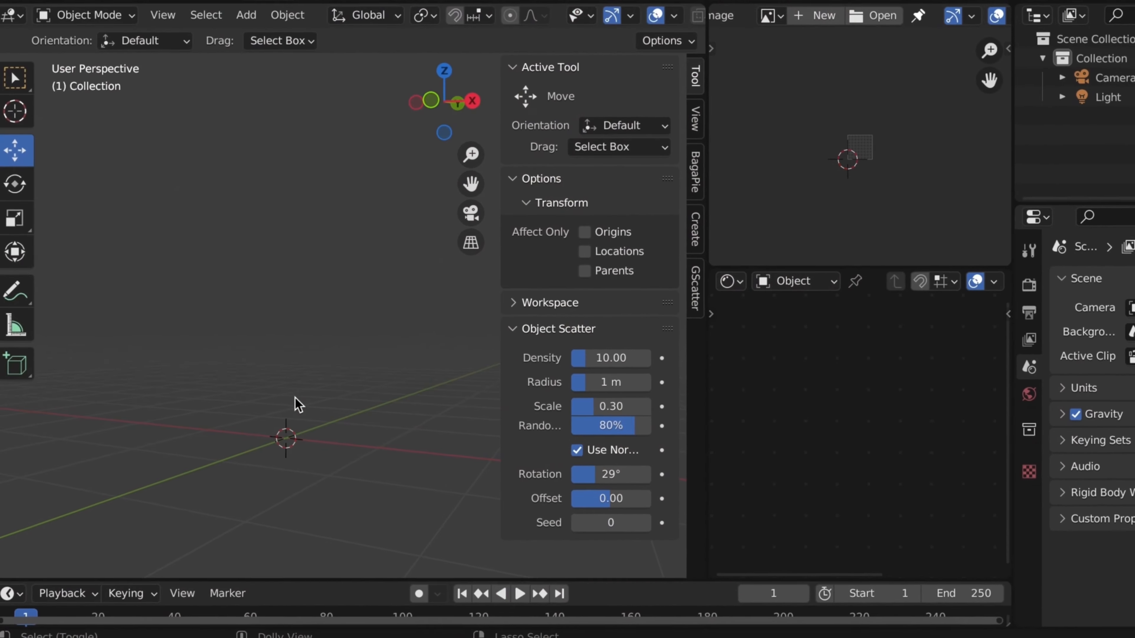
Add a cylinder mesh to the scene.
key("shift+a")
mouse_move(239, 271)
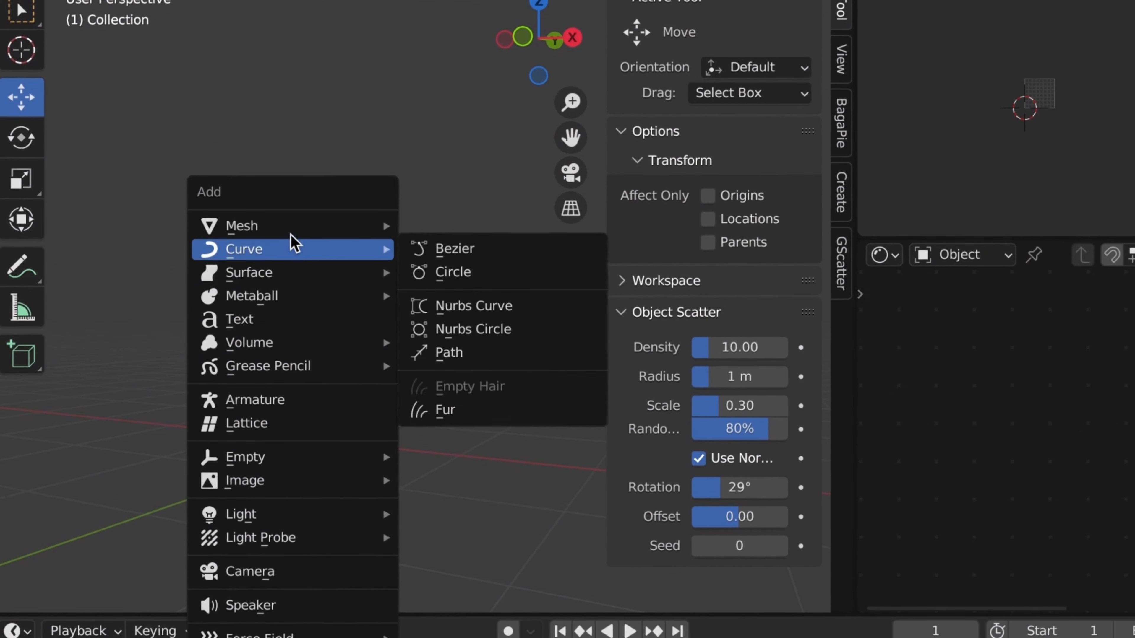
mouse_move(290, 226)
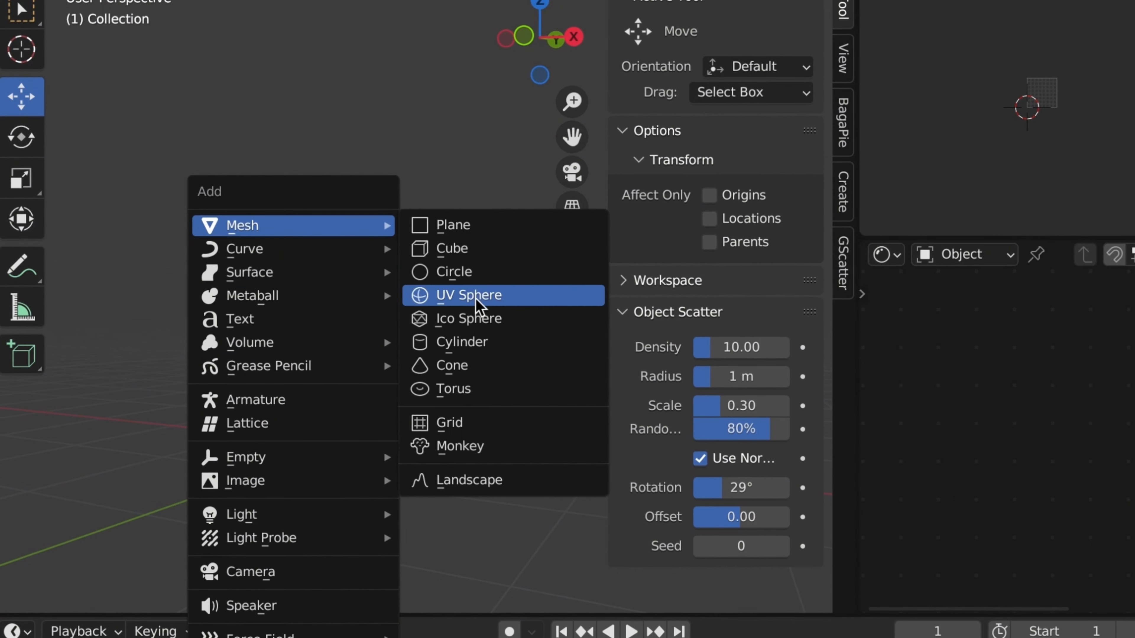
left_click(481, 345)
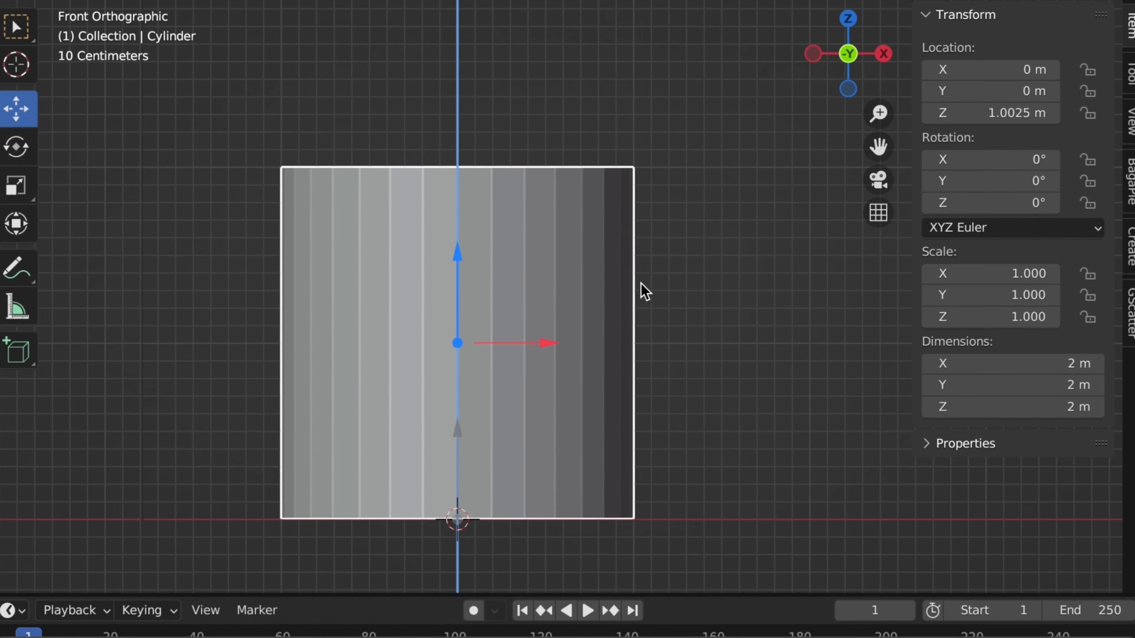
Scale the cylinder uniformly to about 1.28 m and lower it until its base rests on the ground line.
key("s")
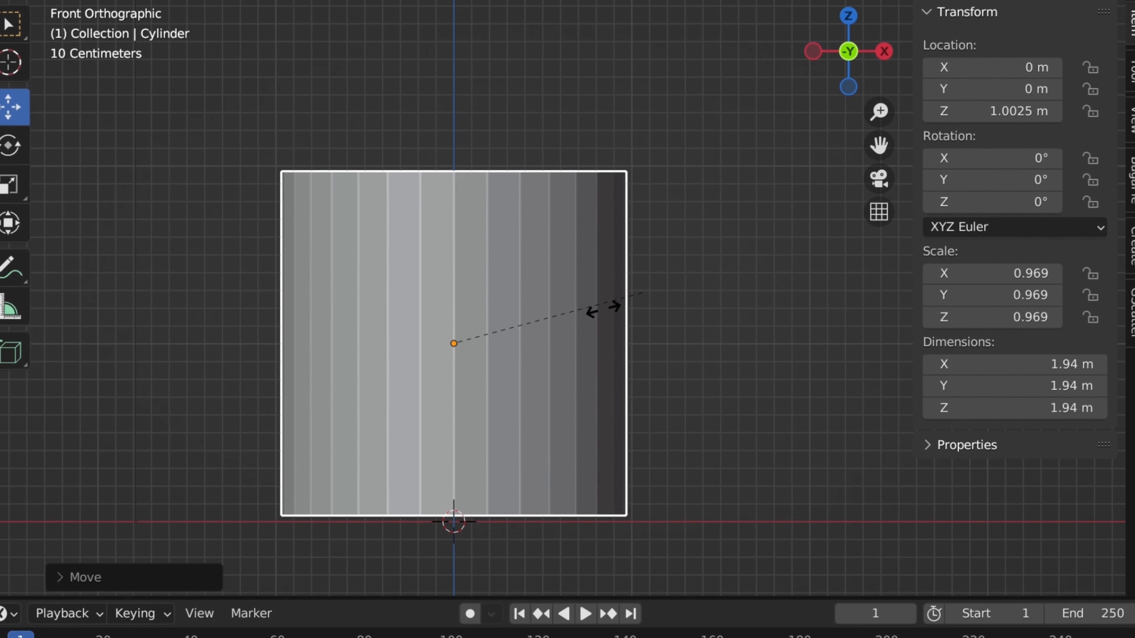
left_click(438, 293)
left_click_drag(410, 266, 440, 340)
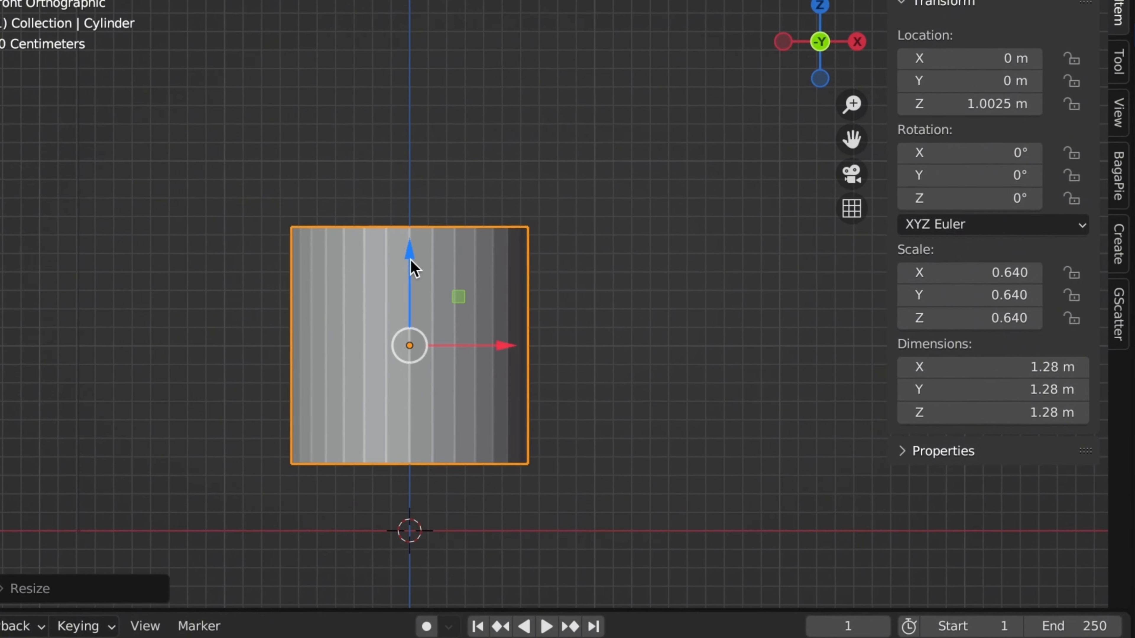
Stretch the cylinder along Z to about 1.83 m and raise it until its base sits on the ground line.
key("s")
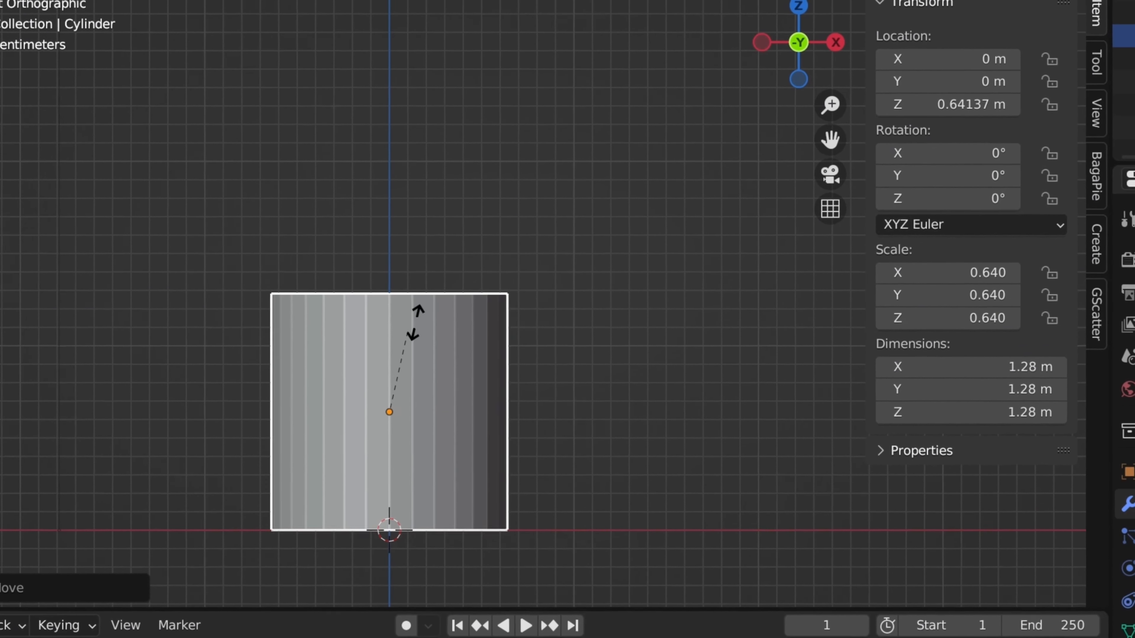
key("y")
key("x")
key("z")
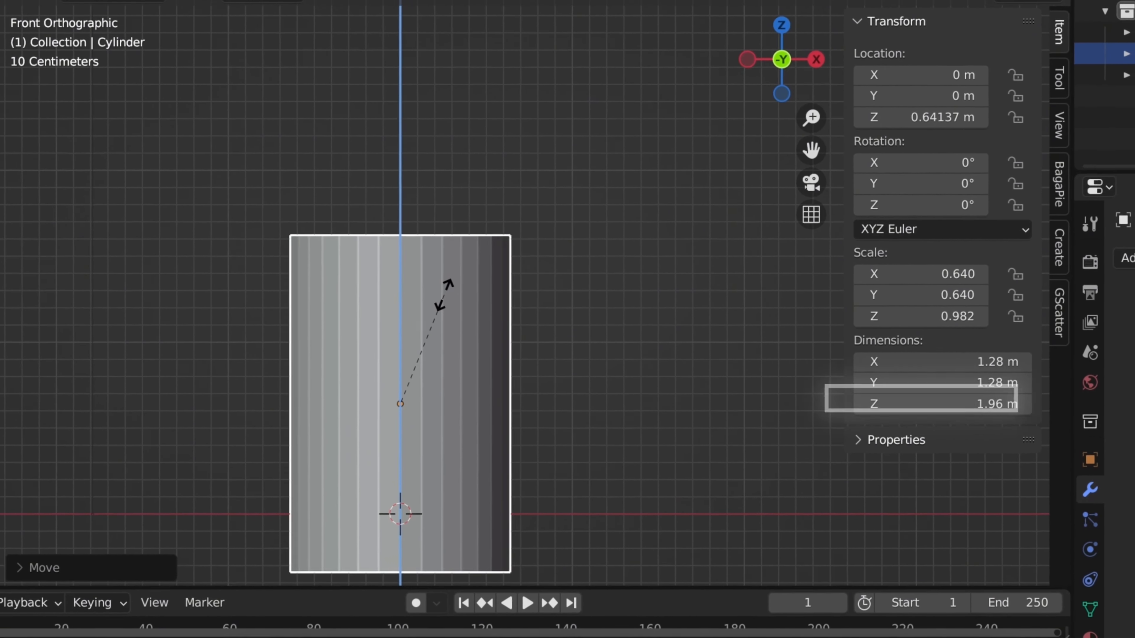
left_click(416, 317)
left_click_drag(416, 315, 424, 273)
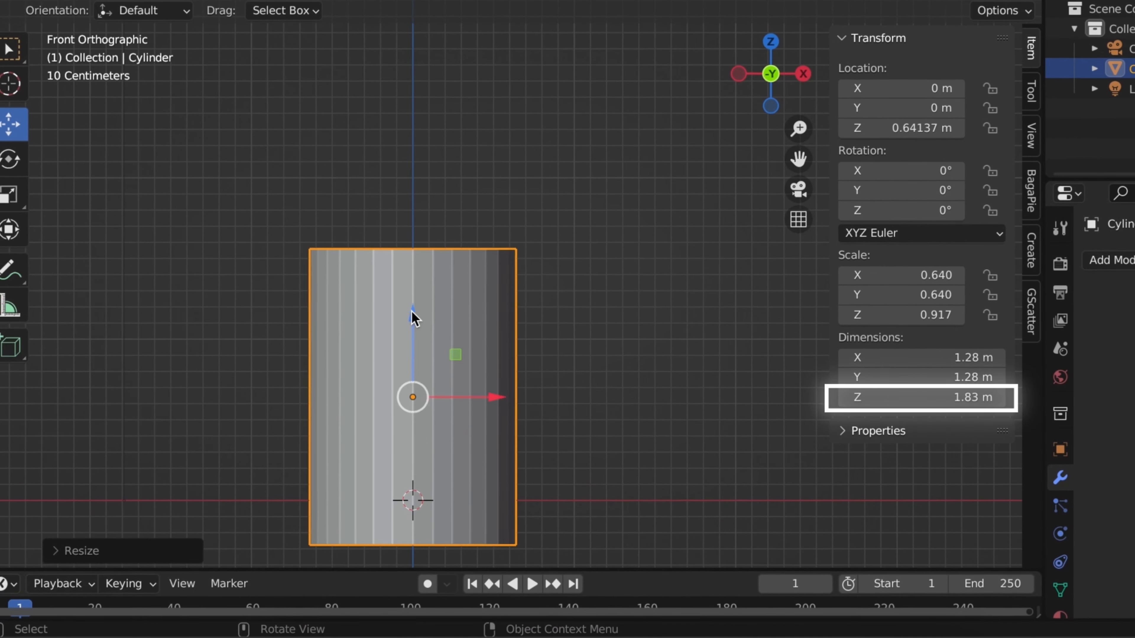
In Edit Mode, add three evenly spaced horizontal loop cuts around the cylinder's side.
key("Tab")
key("ctrl+r")
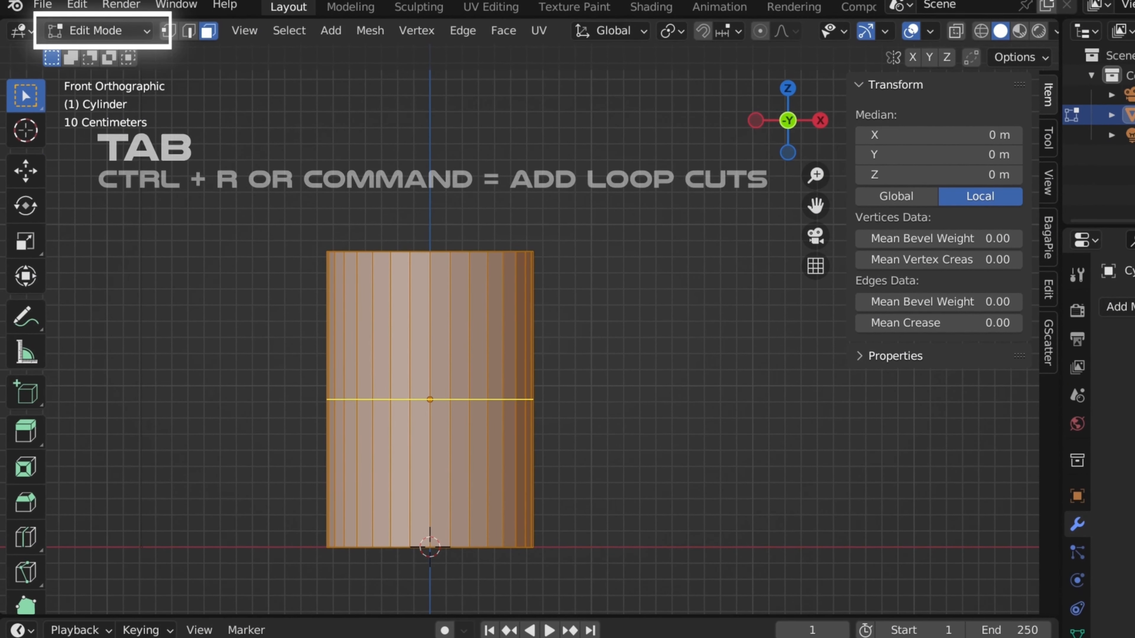
left_click(426, 278)
right_click(452, 346)
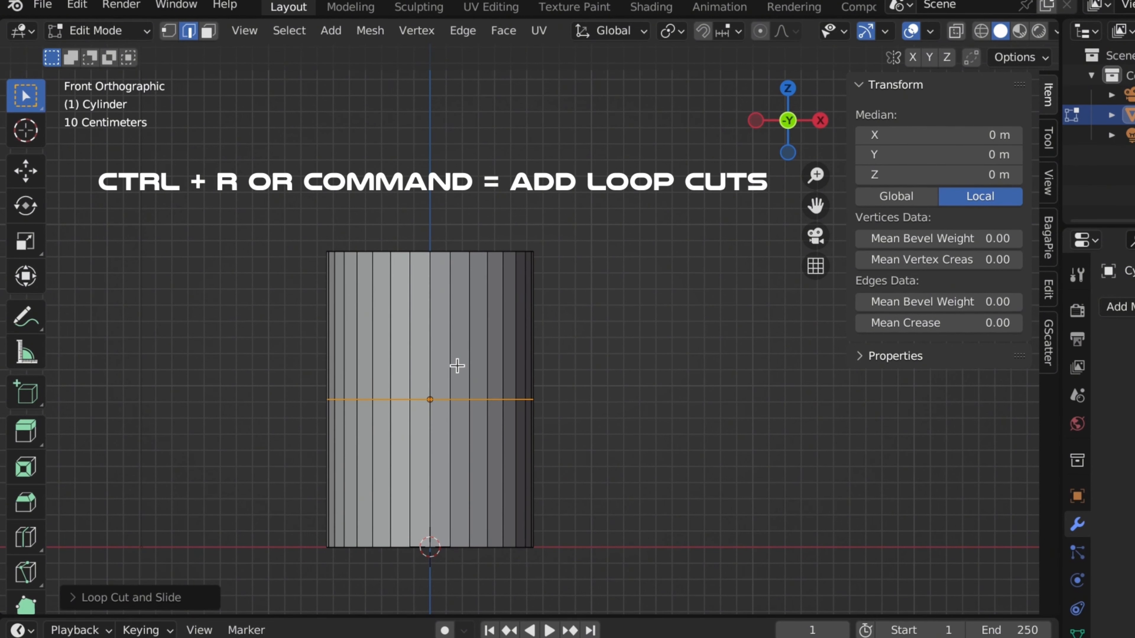
key("3")
key("a")
scroll(456, 365, "up", 2)
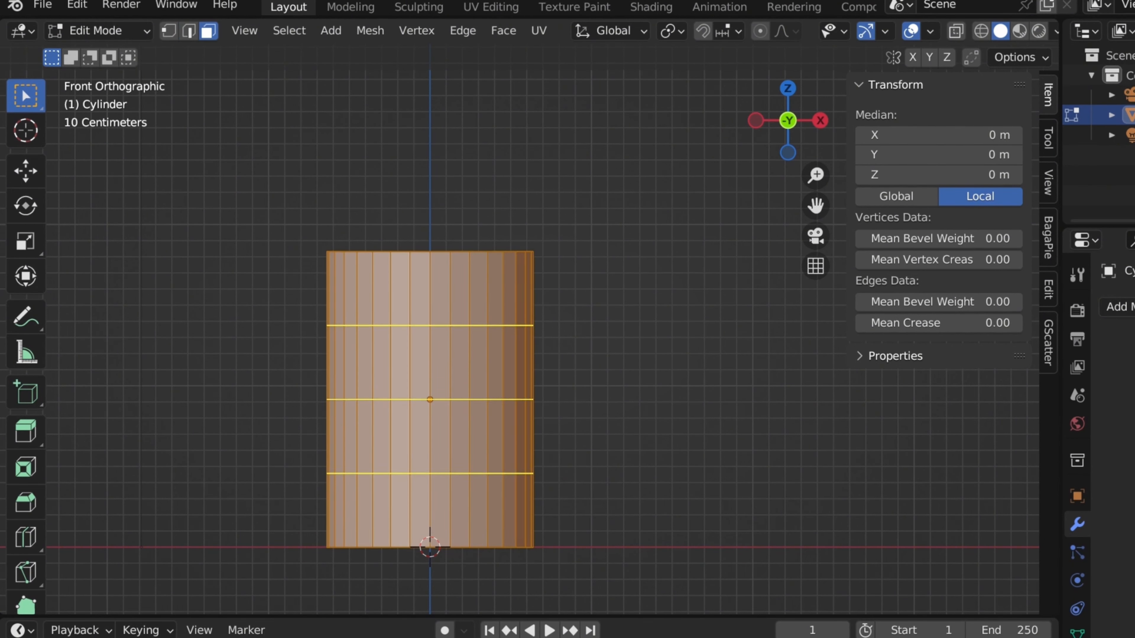
left_click(434, 357)
right_click(434, 357)
With X-Ray enabled, slide the middle edge loop up to just below the uppermost loop.
left_click_drag(613, 345, 613, 344)
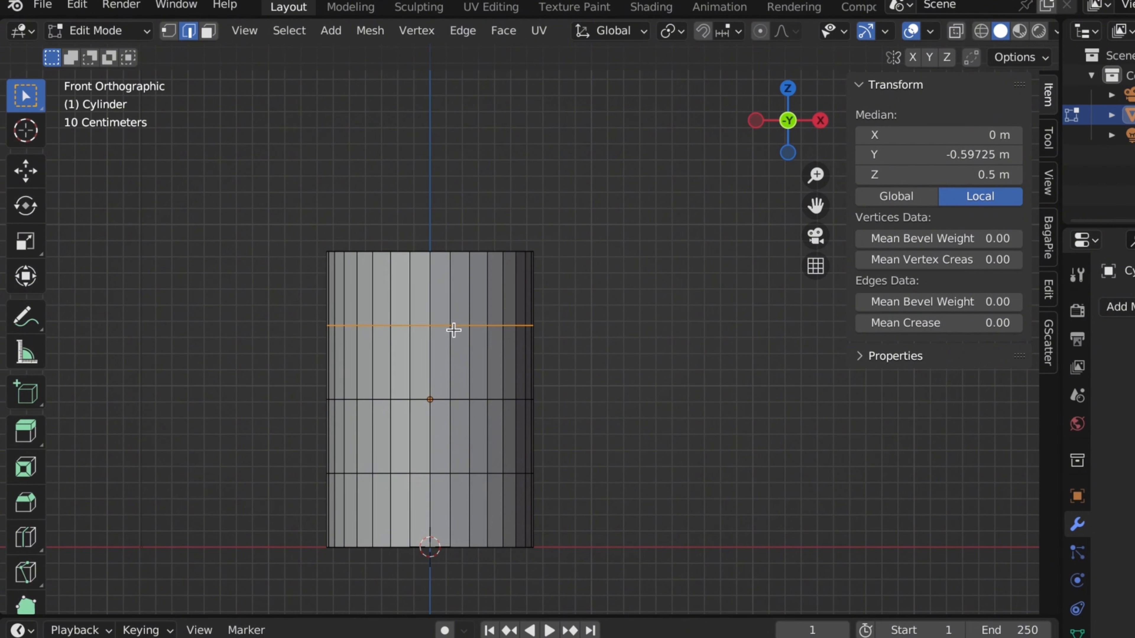
key("alt+z")
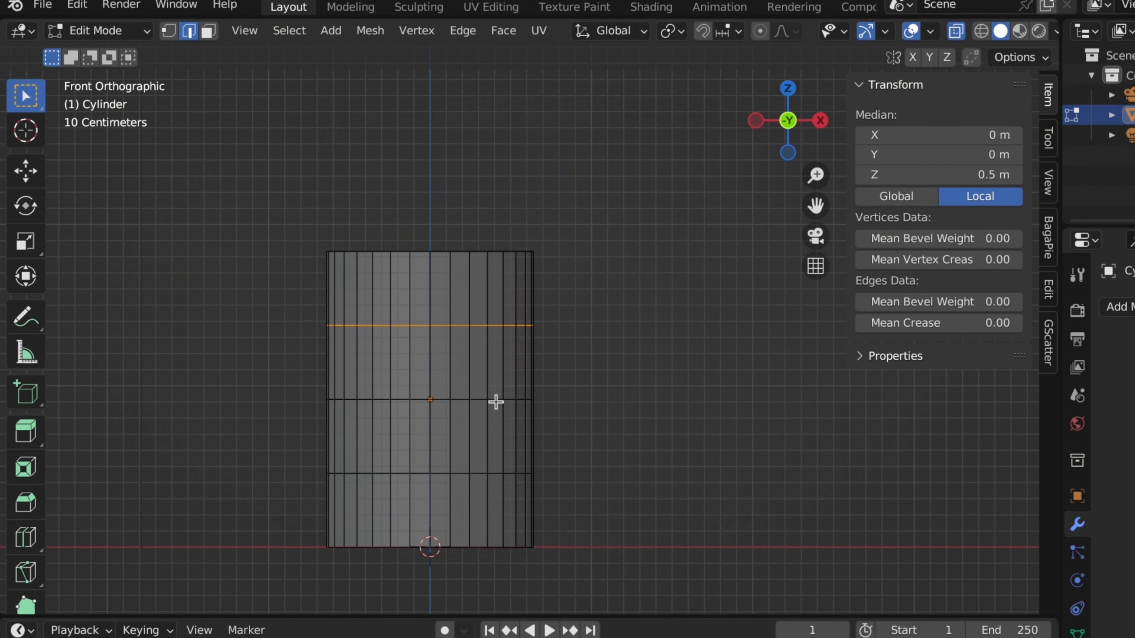
key("g")
key("g")
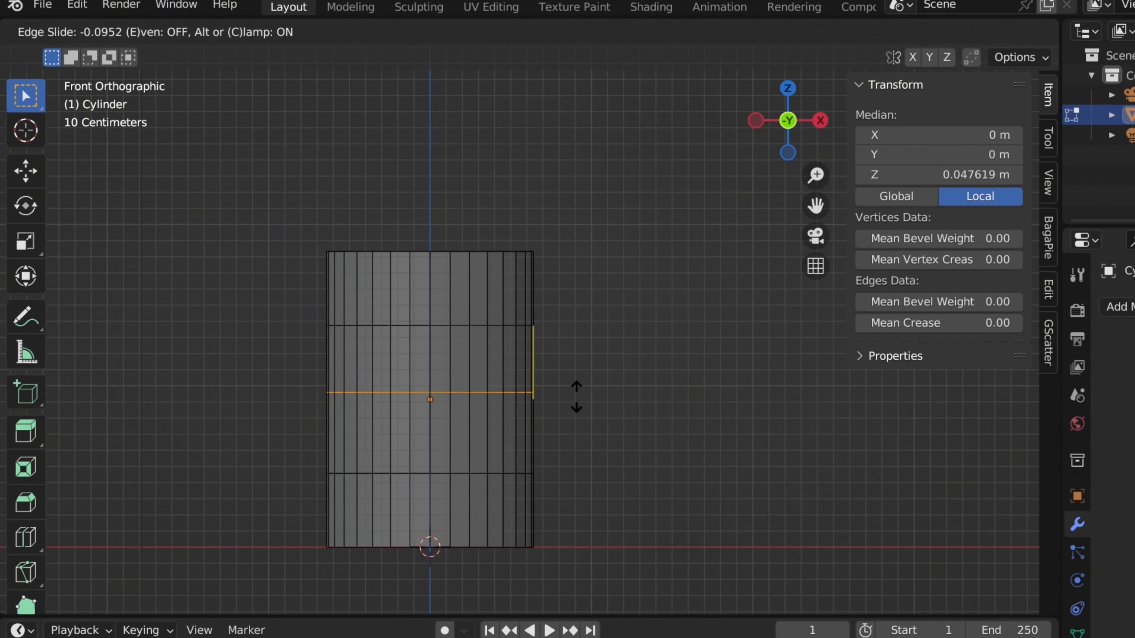
left_click(583, 353)
Select the lowest loop cut and slide it up close beneath the other two loops.
left_click_drag(319, 463, 608, 497)
key("g")
key("g")
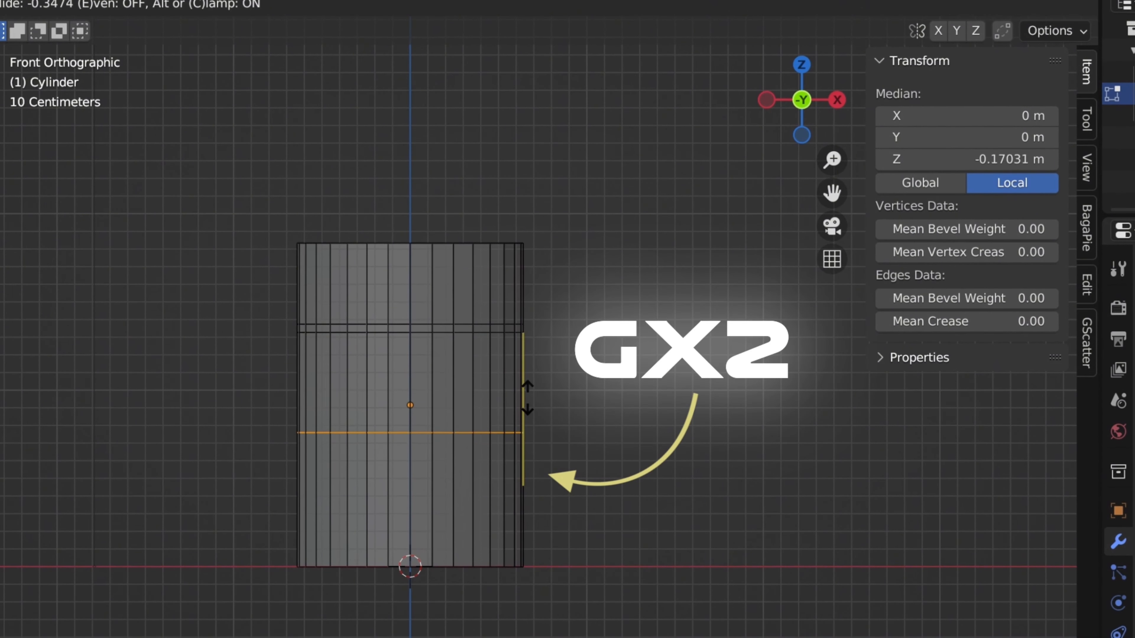
left_click(535, 366)
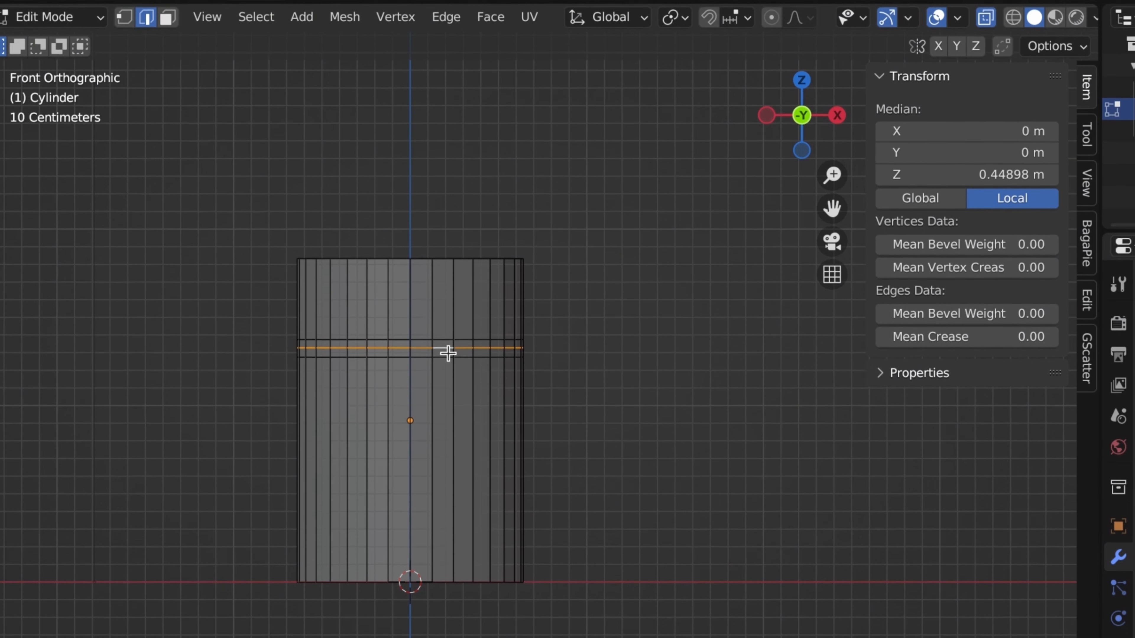
With X-Ray disabled, push the middle loop outward with Shrink/Fatten and bevel it into a rounded ring.
key("alt+z")
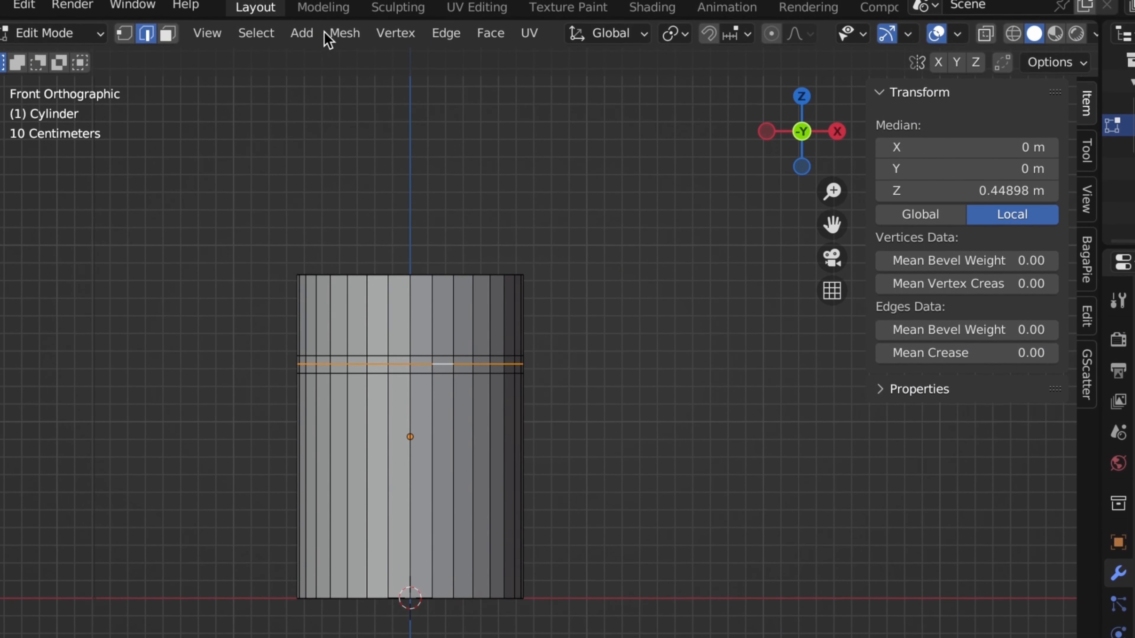
left_click(329, 38)
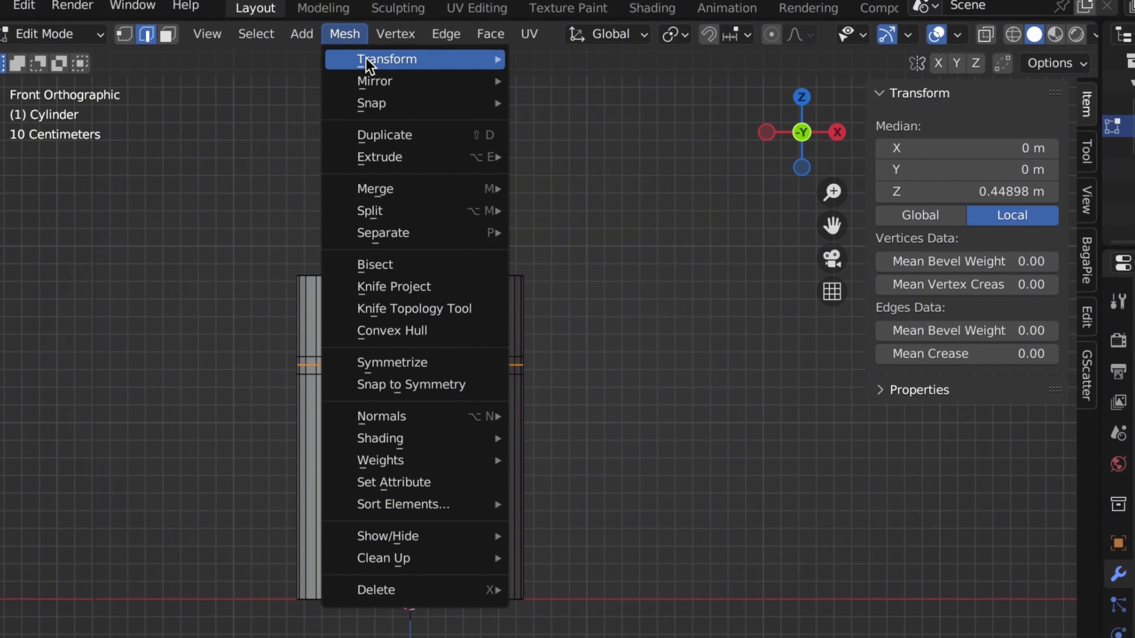
mouse_move(394, 56)
left_click(572, 264)
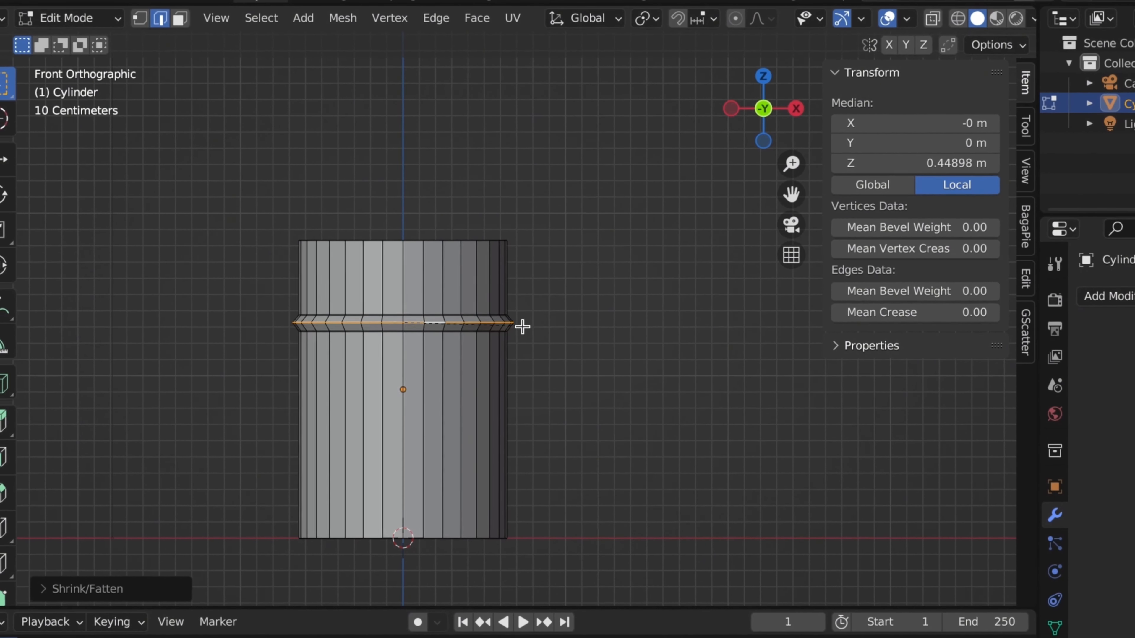
key("ctrl+b")
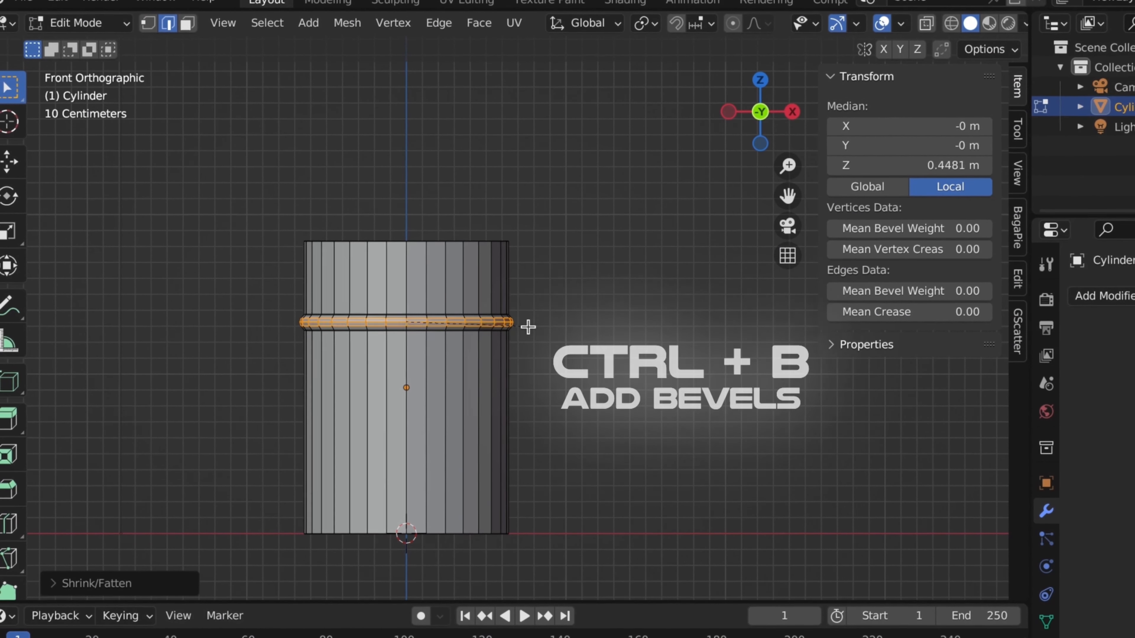
Return to Object Mode and shade the cylinder smooth, viewing it in front orthographic view.
key("Tab")
right_click(453, 293)
left_click(433, 289)
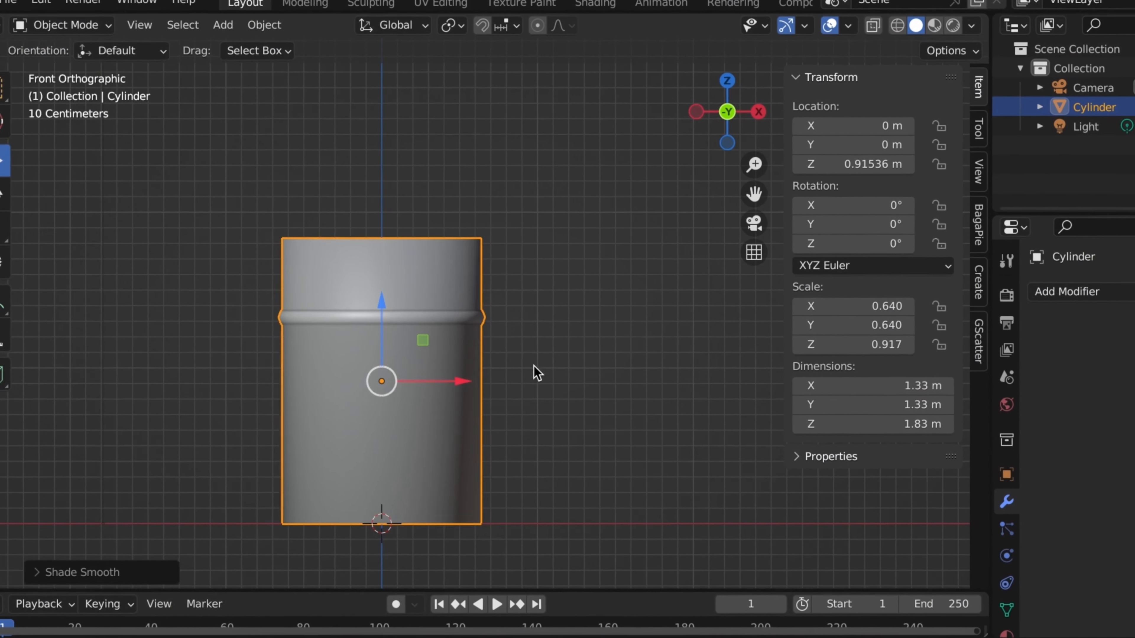
middle_click_drag(536, 372, 461, 386)
key("KP_1")
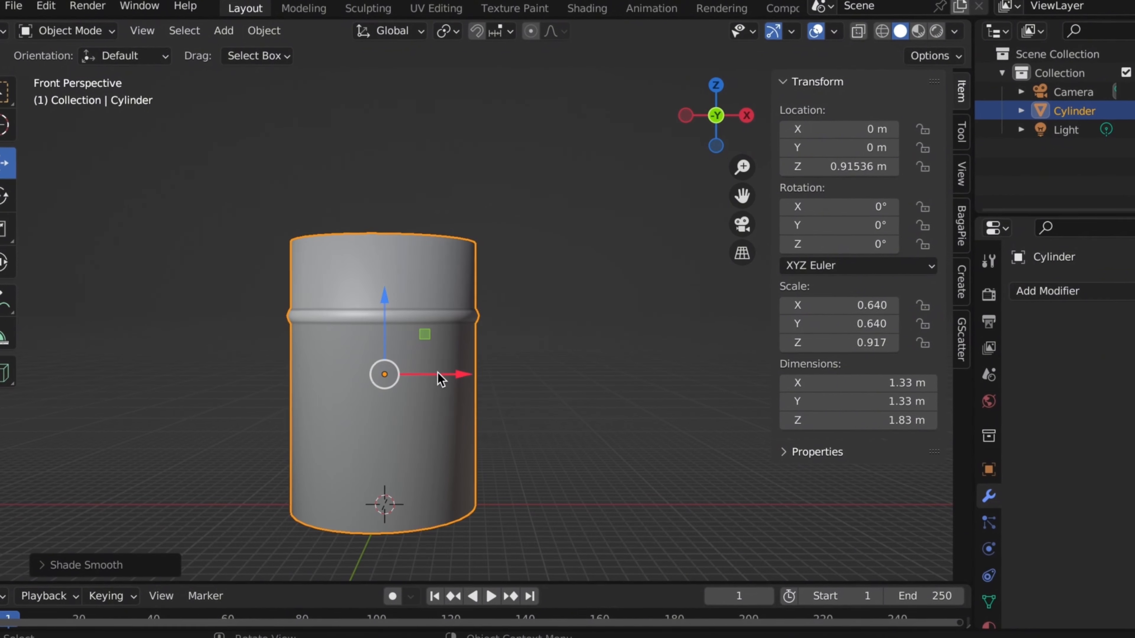
key("KP_5")
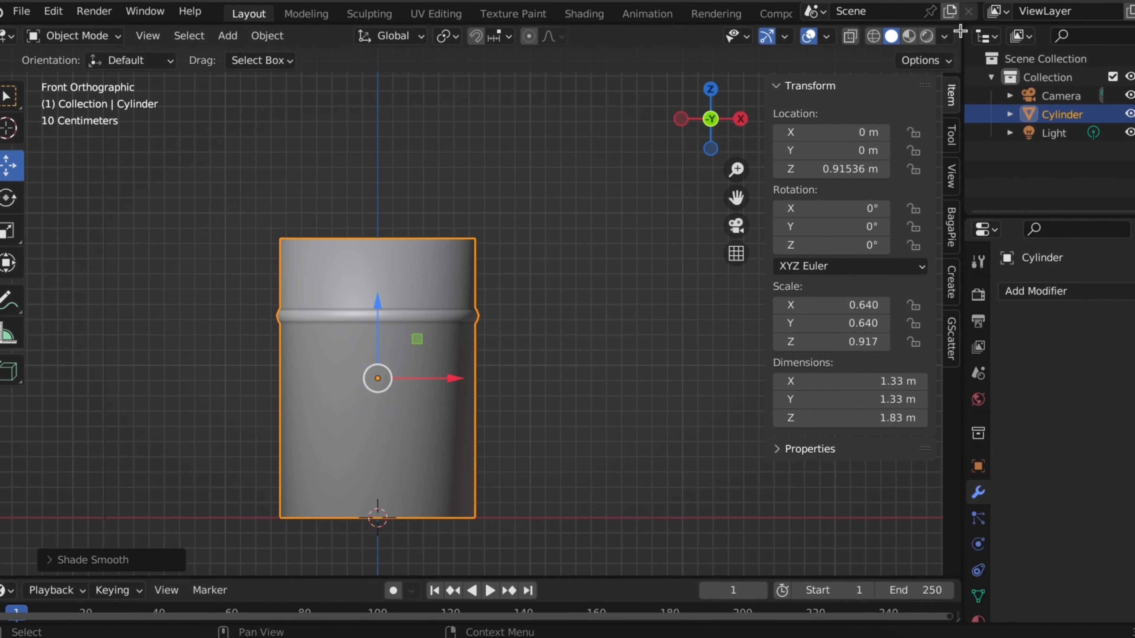
Split the 3D viewport and set up a UV Editor above a Shader Editor, with the Shader Editor's sidebar hidden.
left_click_drag(916, 43, 627, 44)
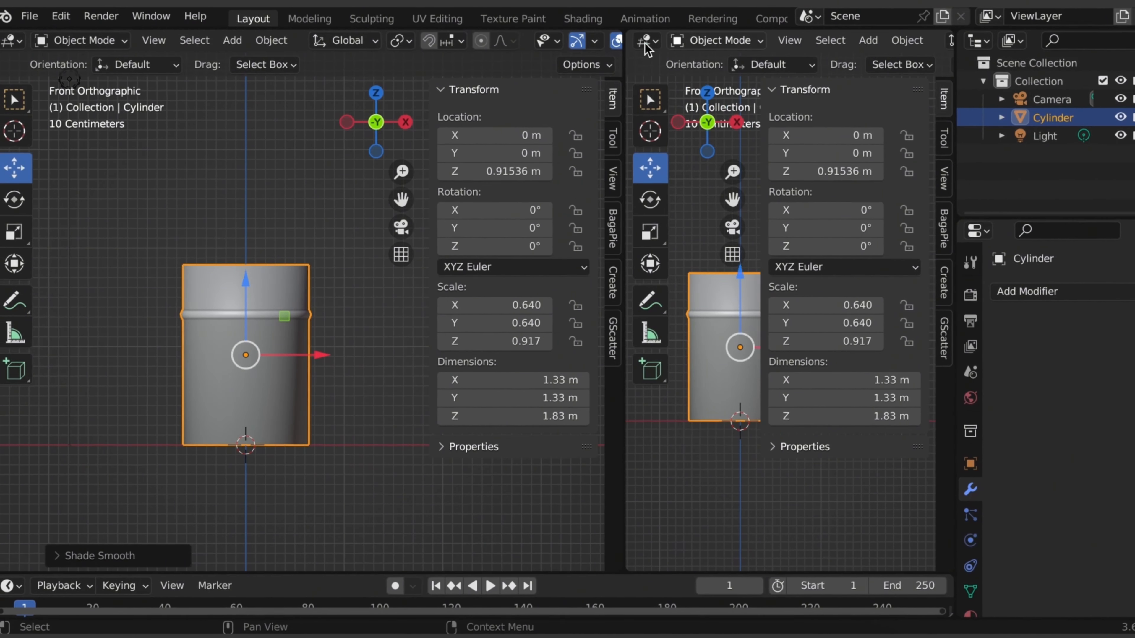
left_click(644, 38)
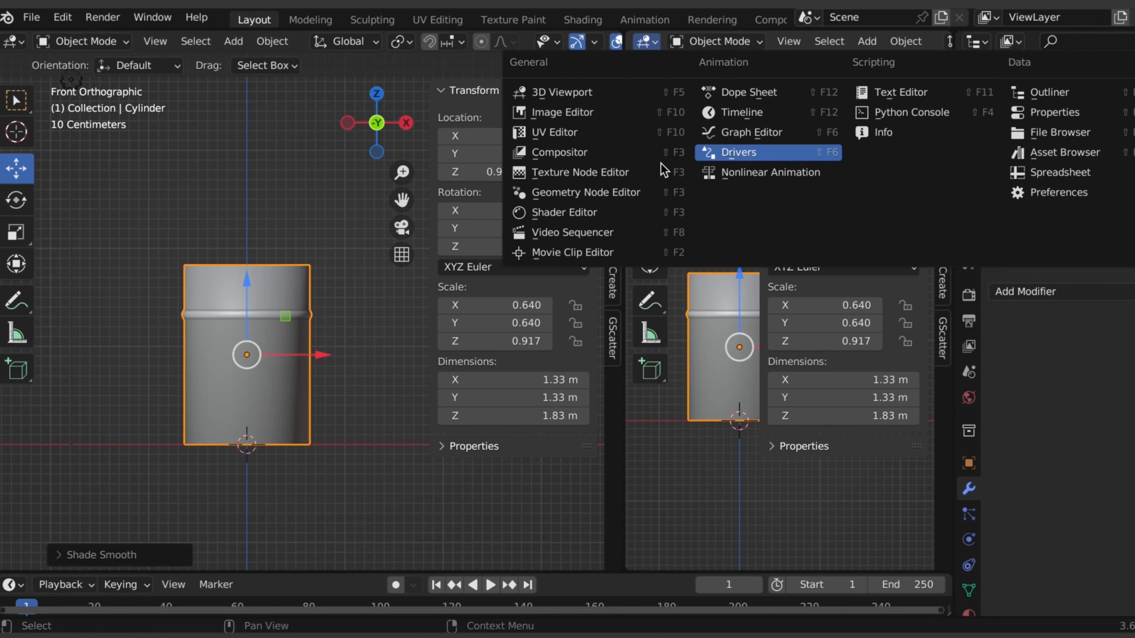
left_click(557, 134)
left_click_drag(618, 570, 628, 273)
left_click(644, 279)
left_click(564, 450)
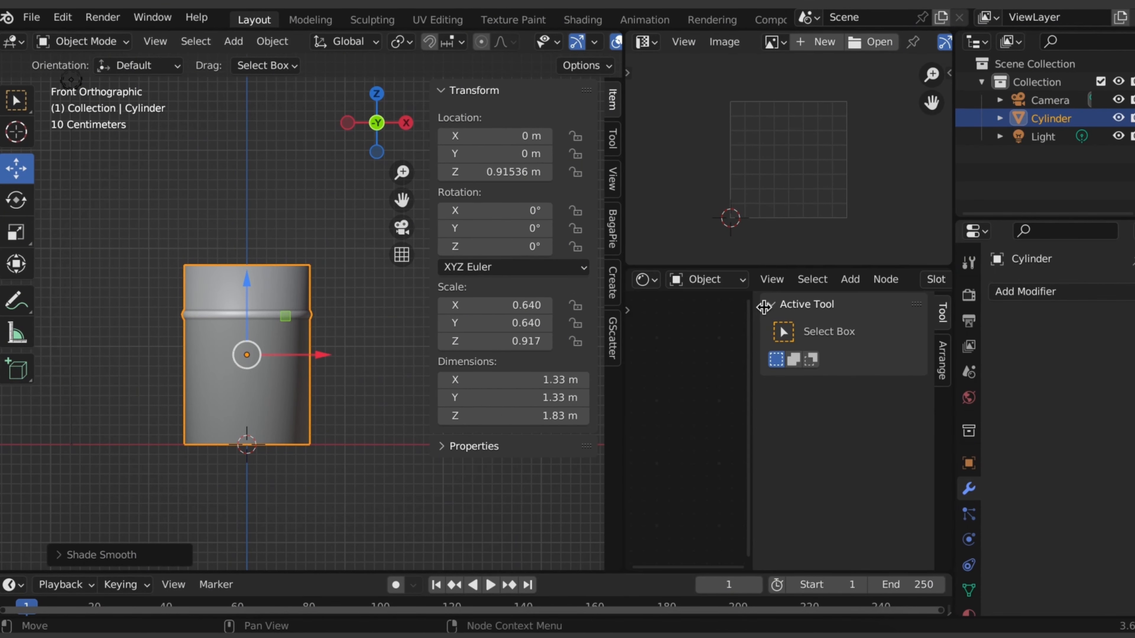
key("n")
Create a new material for the cylinder and place an Image Texture node beside the Principled BSDF.
scroll(827, 282, "down", 9)
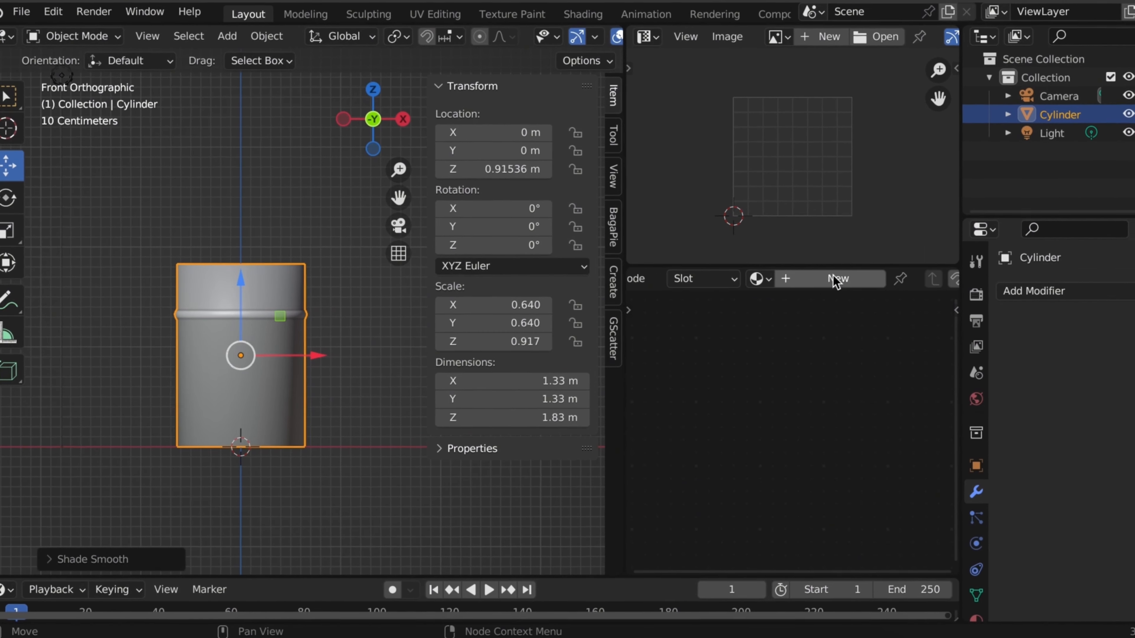
left_click(832, 280)
scroll(783, 445, "up", 3)
key("shift+a")
mouse_move(663, 438)
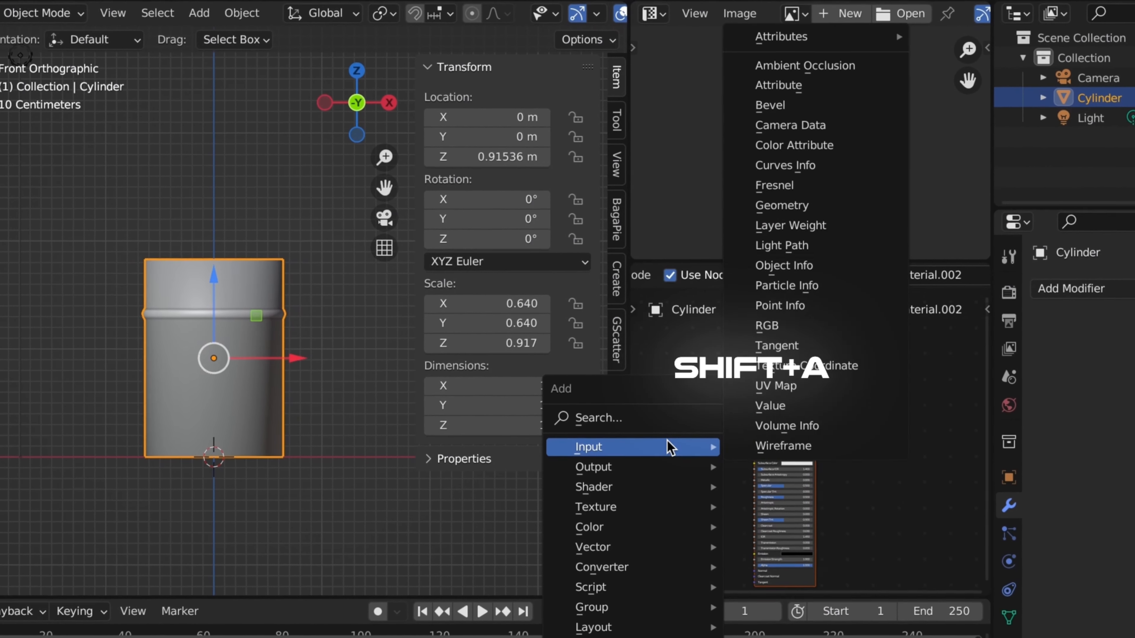
left_click(656, 420)
type("im")
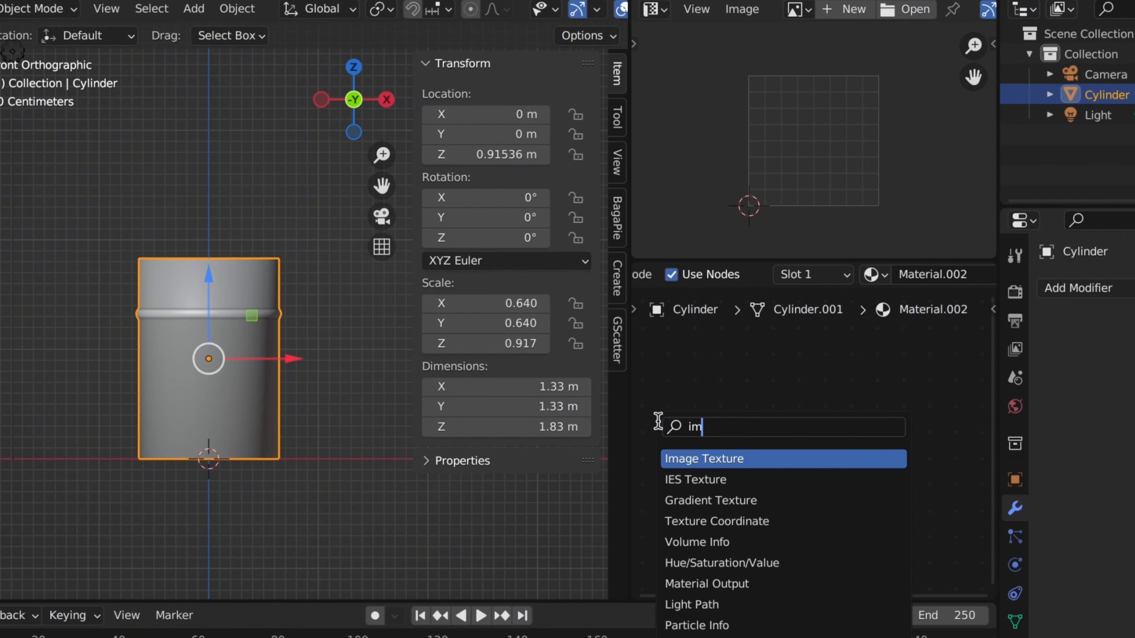
left_click(692, 457)
left_click(684, 465)
scroll(670, 452, "up", 4)
middle_click_drag(669, 451, 864, 463)
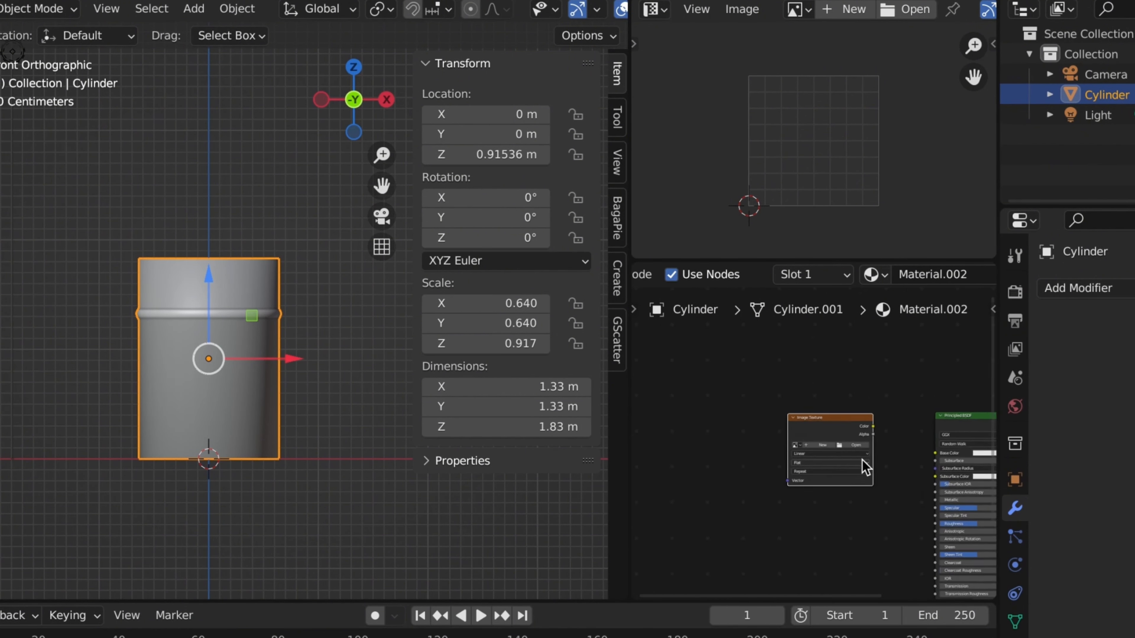
scroll(862, 461, "up", 6)
Load vintage-rusty-scratched-wall.jpg from the Downloads folder into the Image Texture node.
left_click(787, 451)
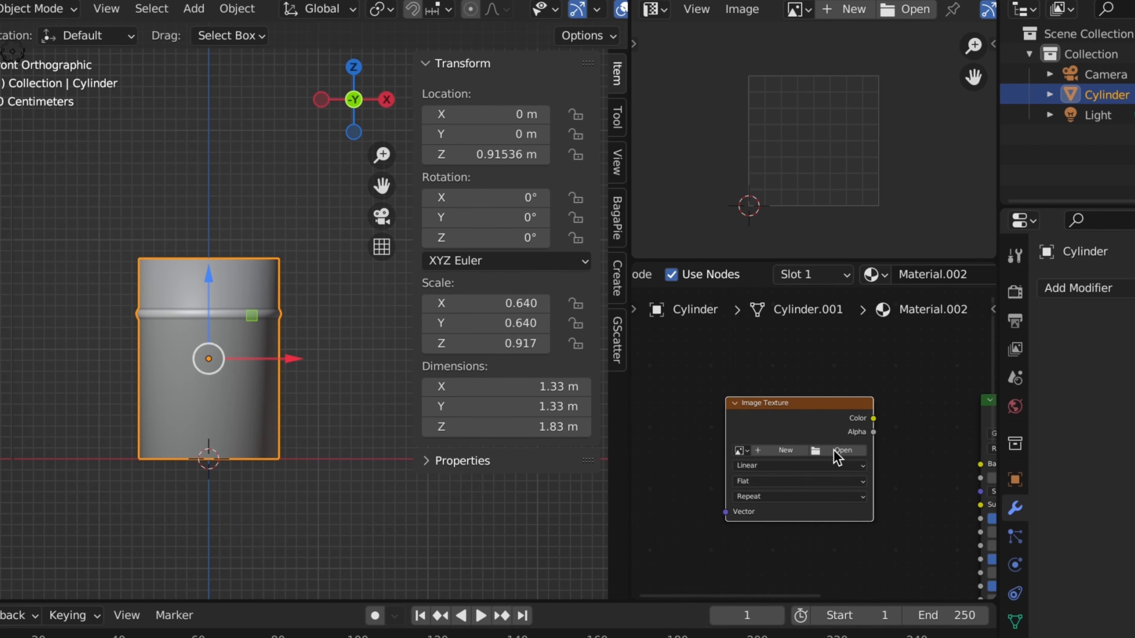
left_click(838, 457)
left_click(245, 227)
scroll(1055, 289, "down", 3)
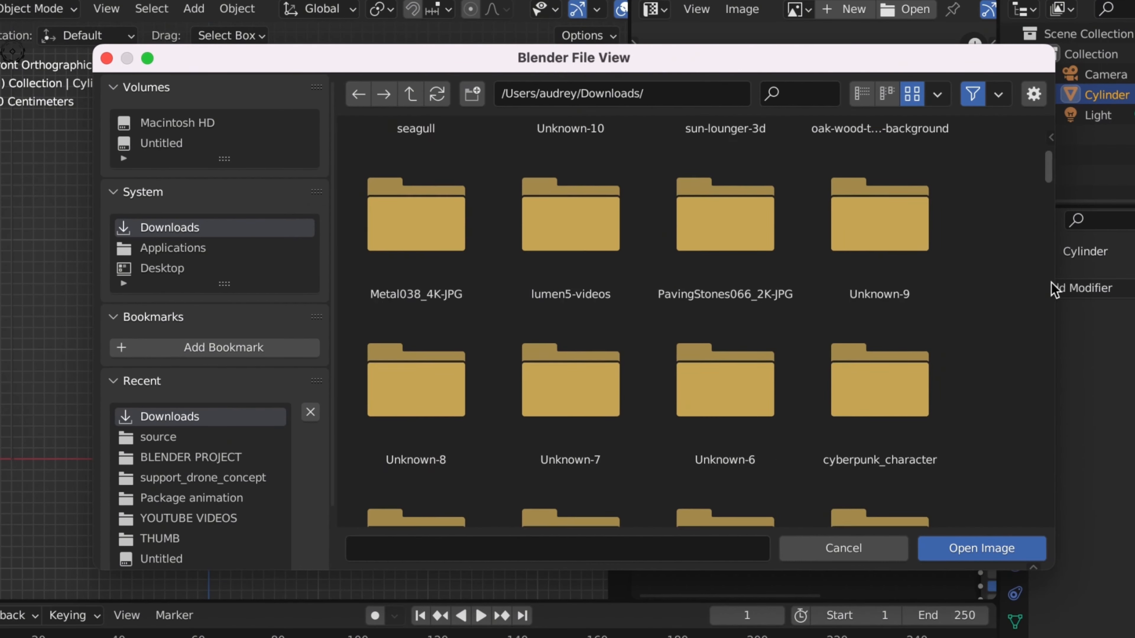
scroll(1055, 289, "down", 10)
left_click(880, 215)
left_click(979, 549)
Connect the image's Color output to the Principled BSDF's Base Color and show the rust image in the UV Editor.
left_click_drag(825, 414, 754, 476)
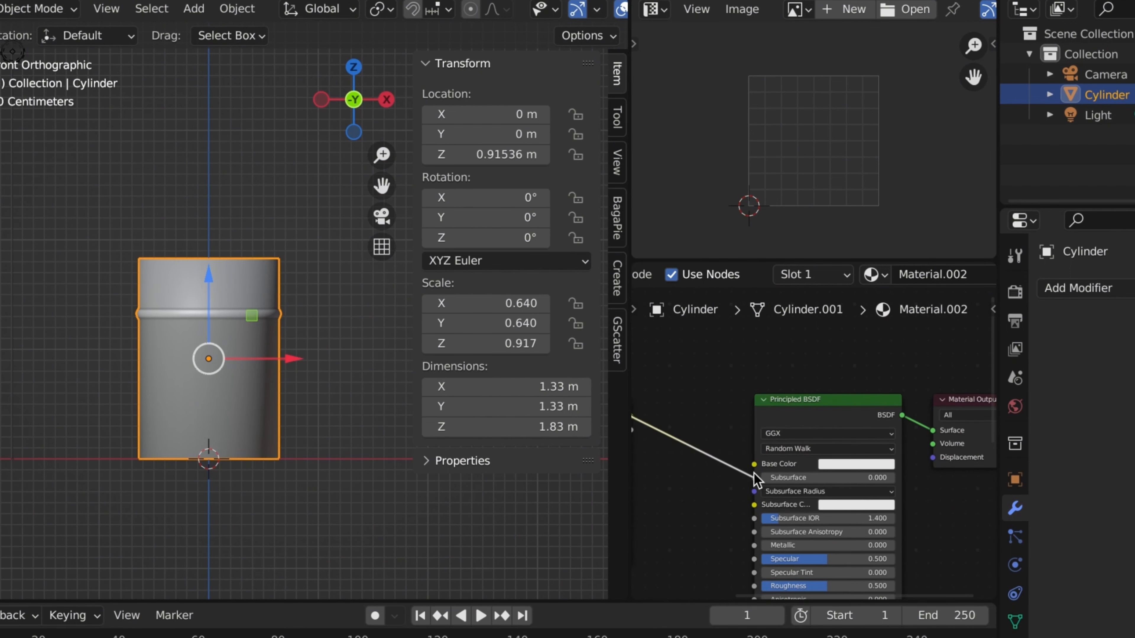
left_click(799, 9)
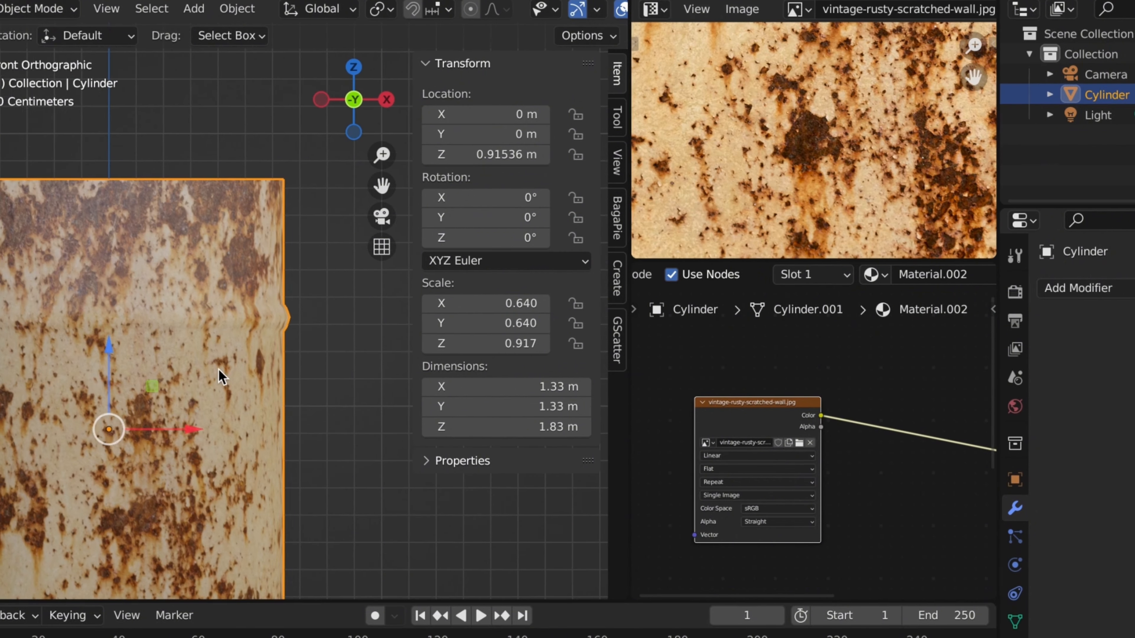
scroll(219, 374, "down", 3)
middle_click_drag(216, 374, 271, 390)
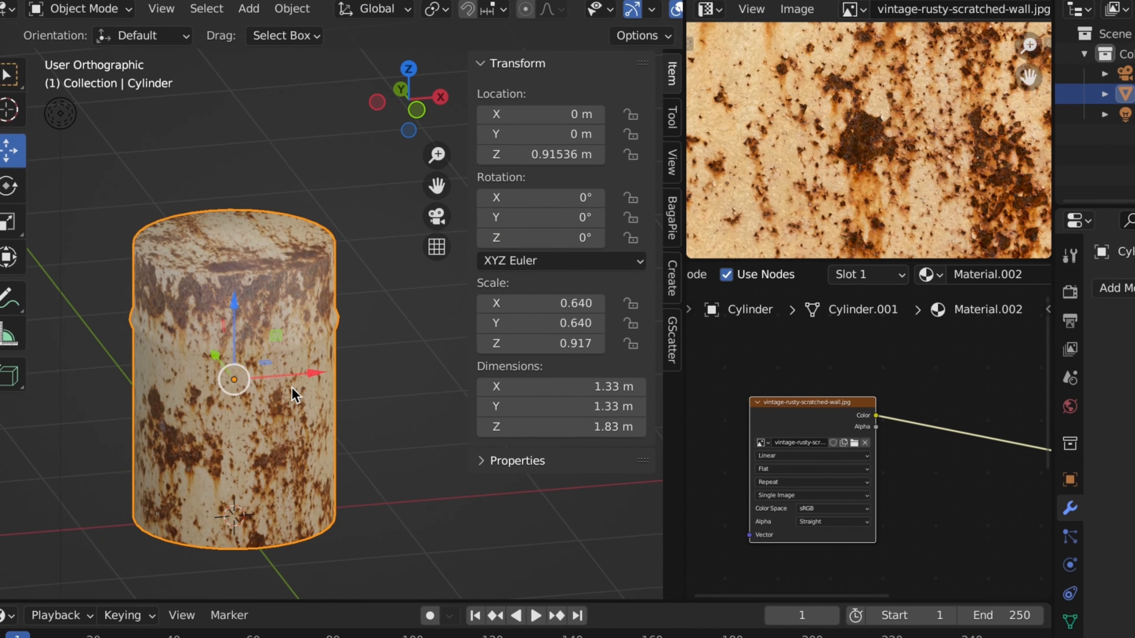
Unwrap the cylinder's entire mesh with the standard Unwrap so its UV islands lie over the rust image.
key("Tab")
key("a")
key("u")
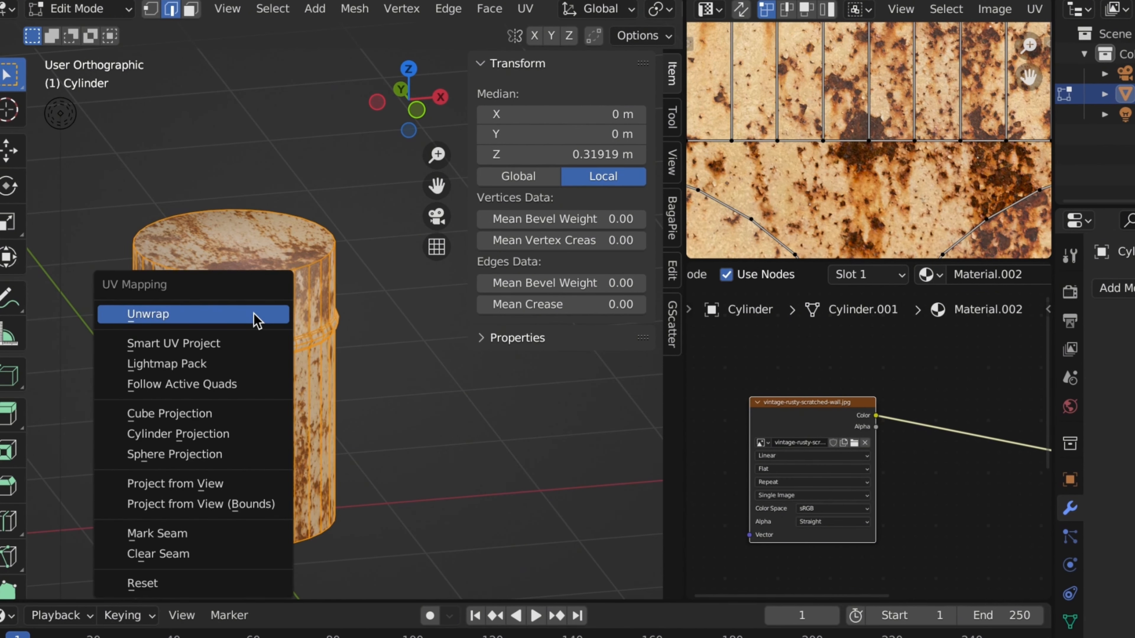
left_click(253, 315)
scroll(822, 187, "down", 5)
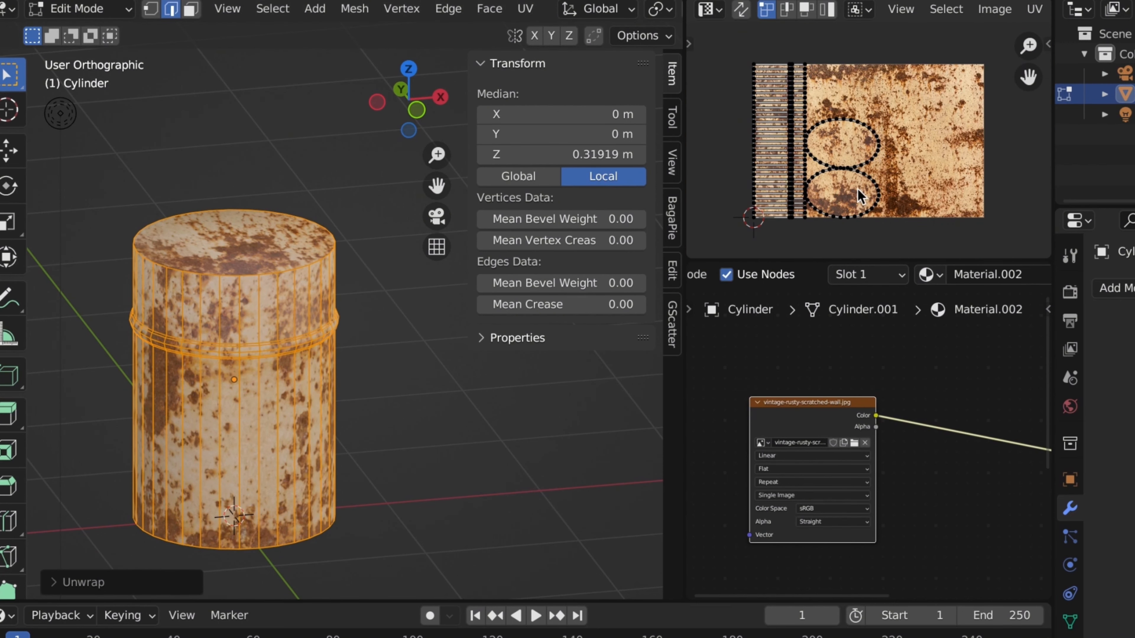
Move the two end-cap UV islands to the rust image's right edge and stretch them vertically into round circles.
key("l")
key("g")
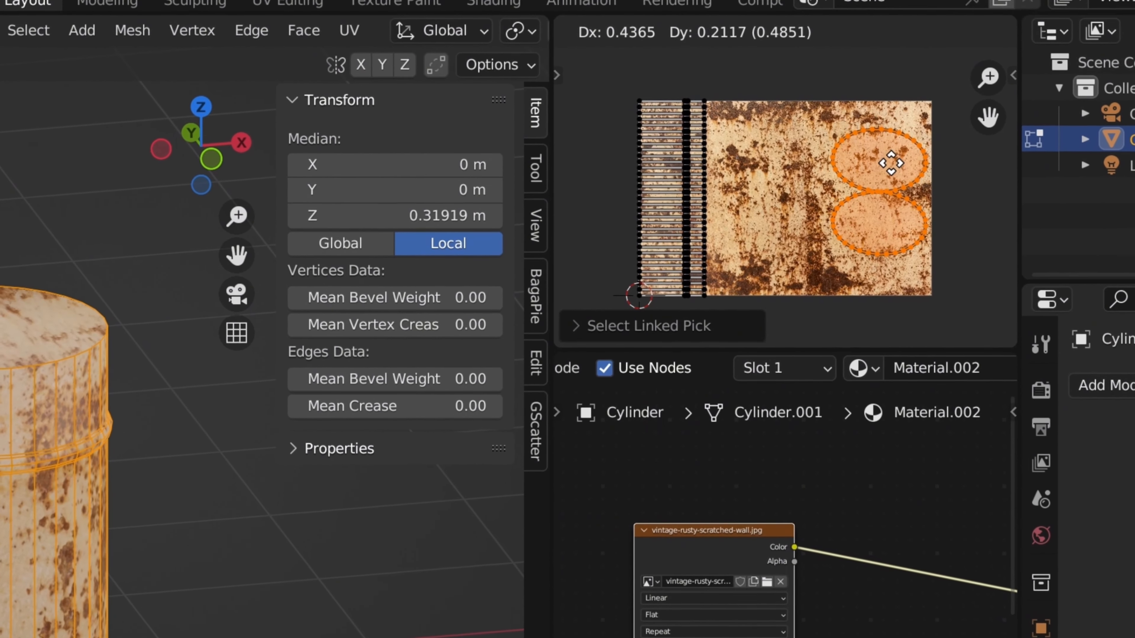
left_click(891, 162)
key("s")
key("y")
left_click(900, 145)
key("s")
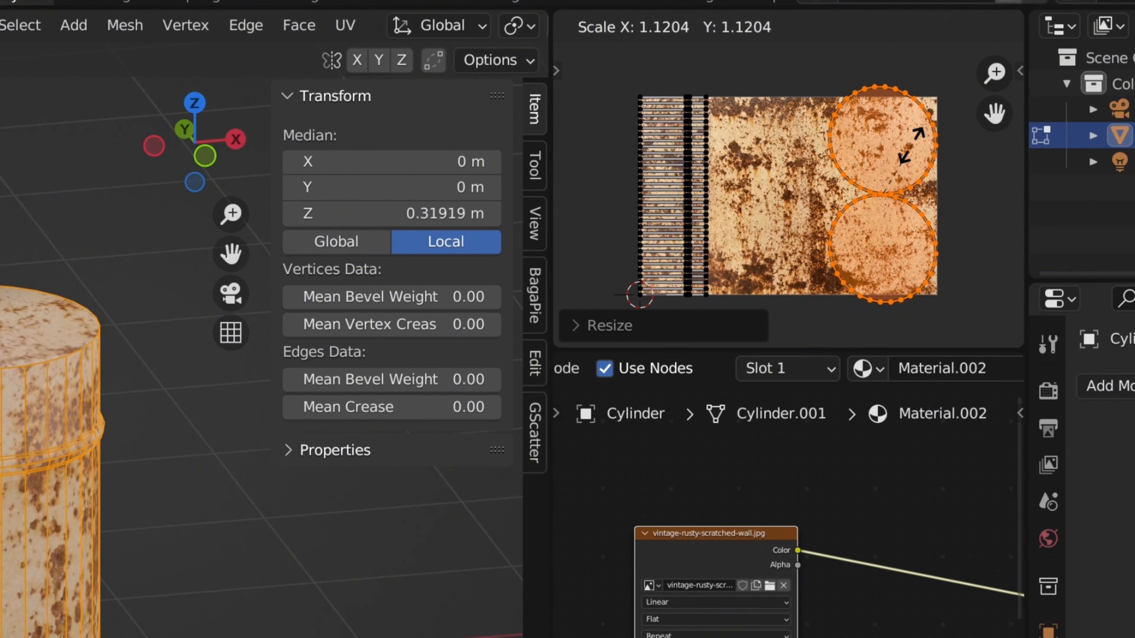
key("y")
left_click(906, 150)
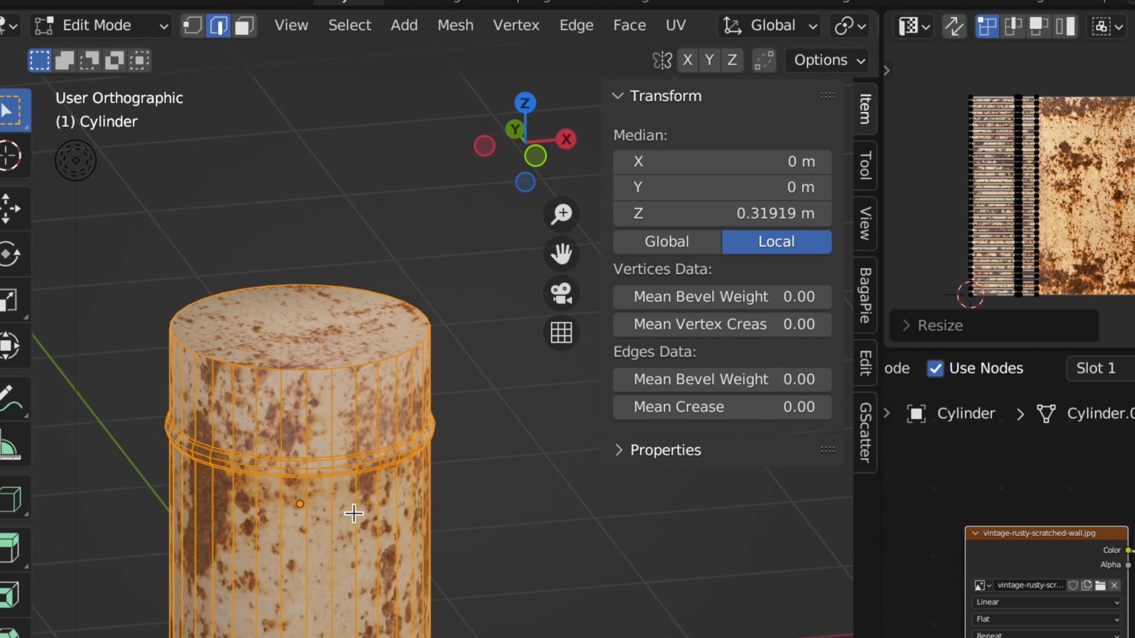
Select only the side wall's UV island, shift it along X and rotate it a quarter turn so it runs horizontally across the image.
key("l")
key("g")
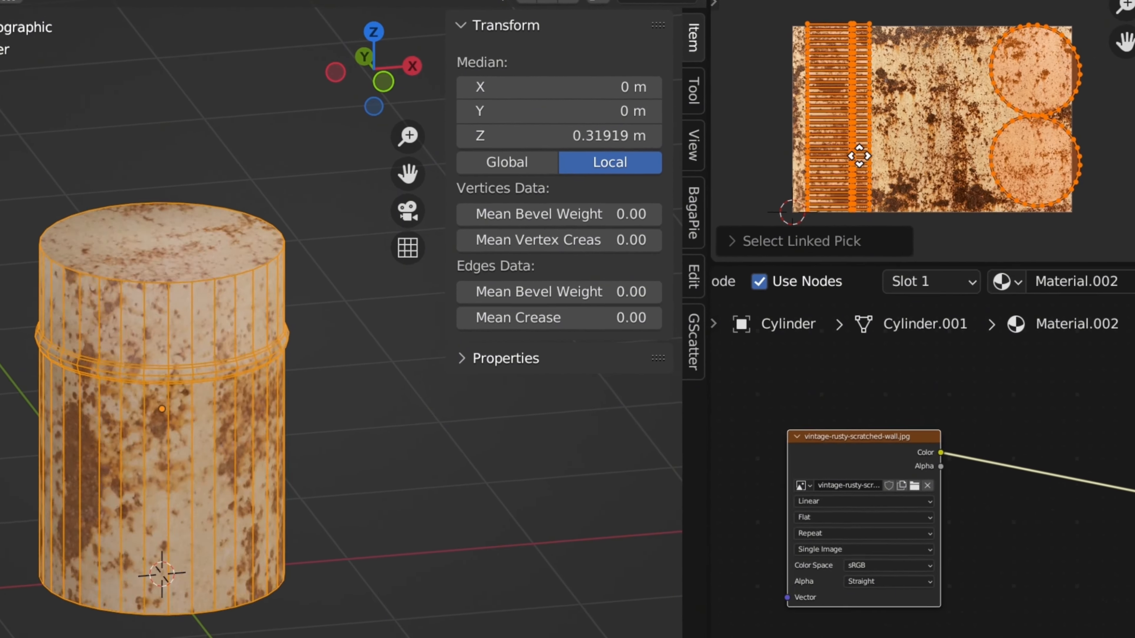
right_click(869, 157)
key("alt+a")
key("l")
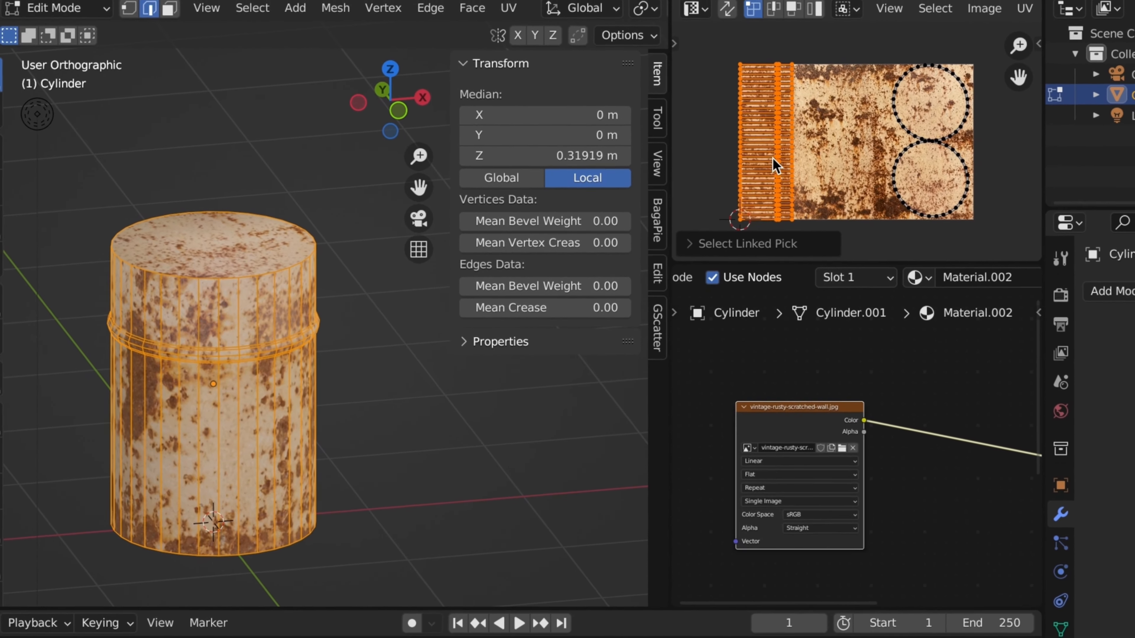
key("g")
key("x")
left_click(817, 174)
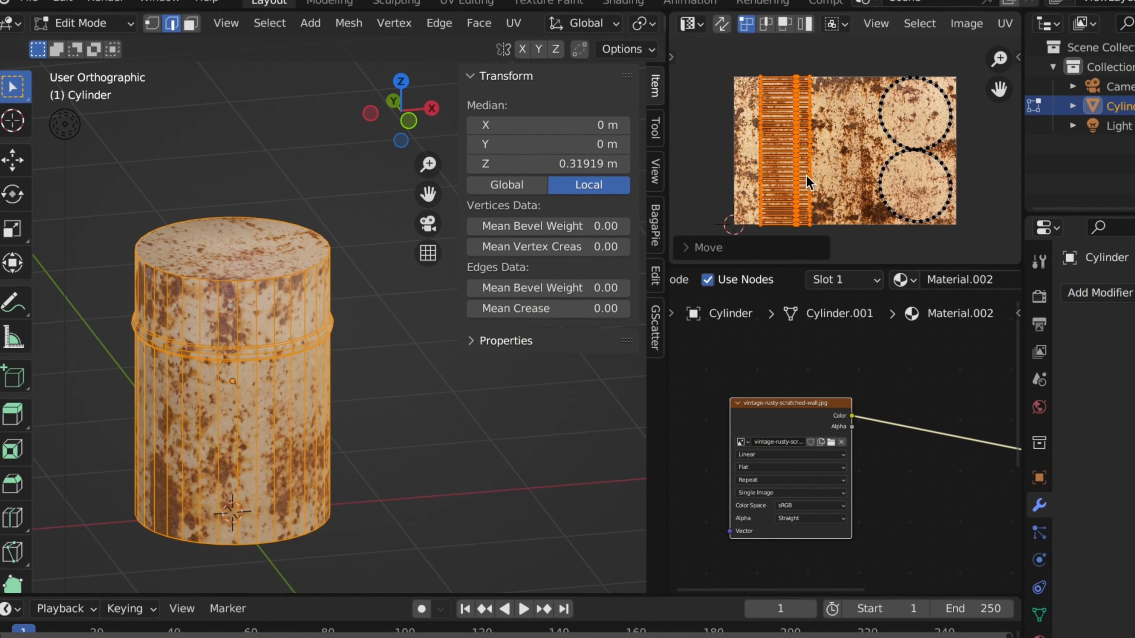
key("r")
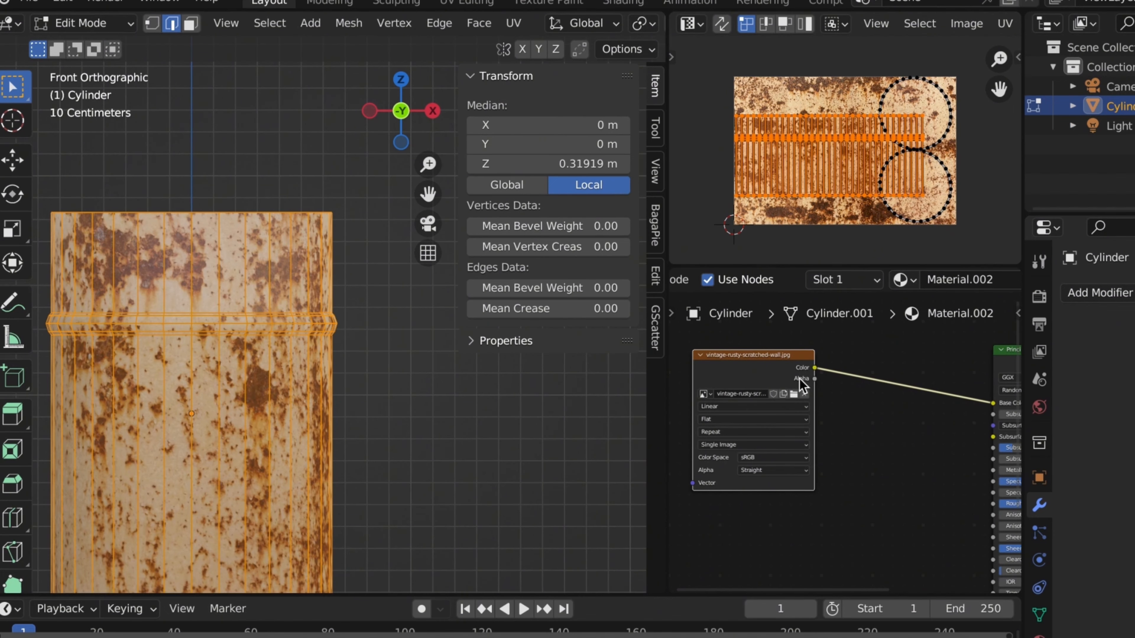
Add a Color Ramp node and wire it from the image's Color output to the Principled BSDF's Roughness.
key("shift+a")
type("colo")
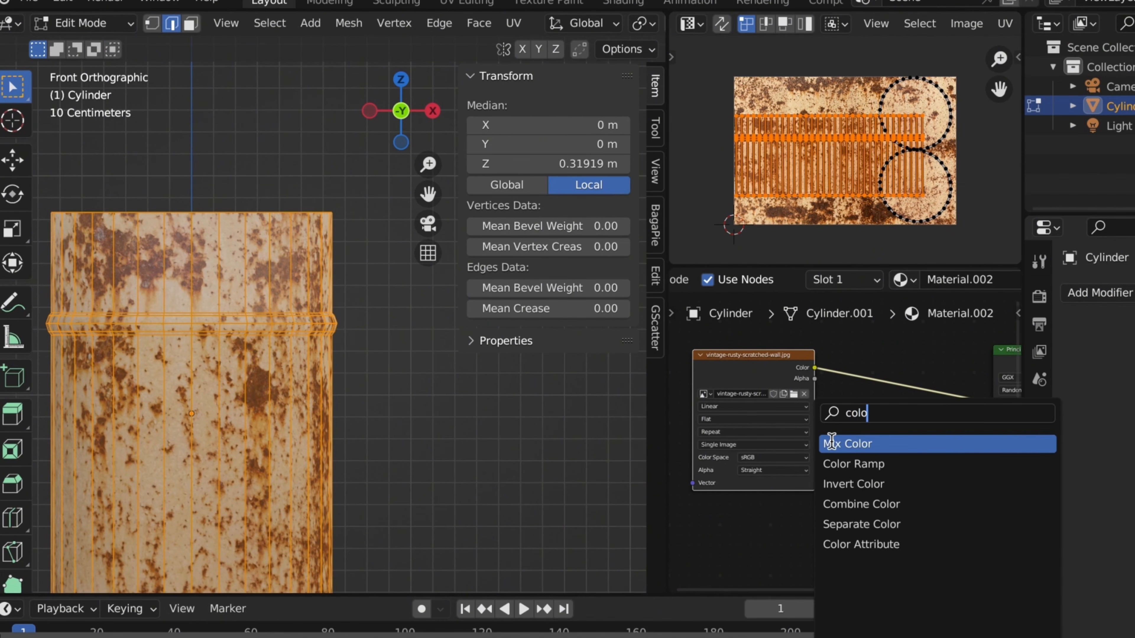
left_click(863, 459)
left_click(882, 485)
left_click_drag(719, 374, 684, 371)
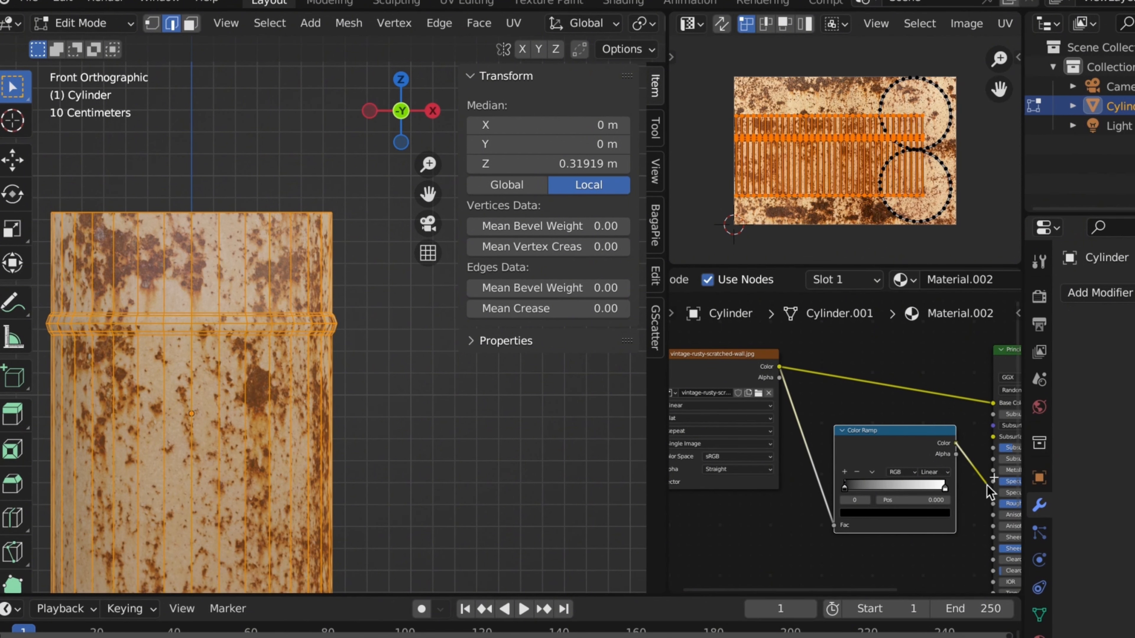
left_click_drag(989, 492, 890, 503)
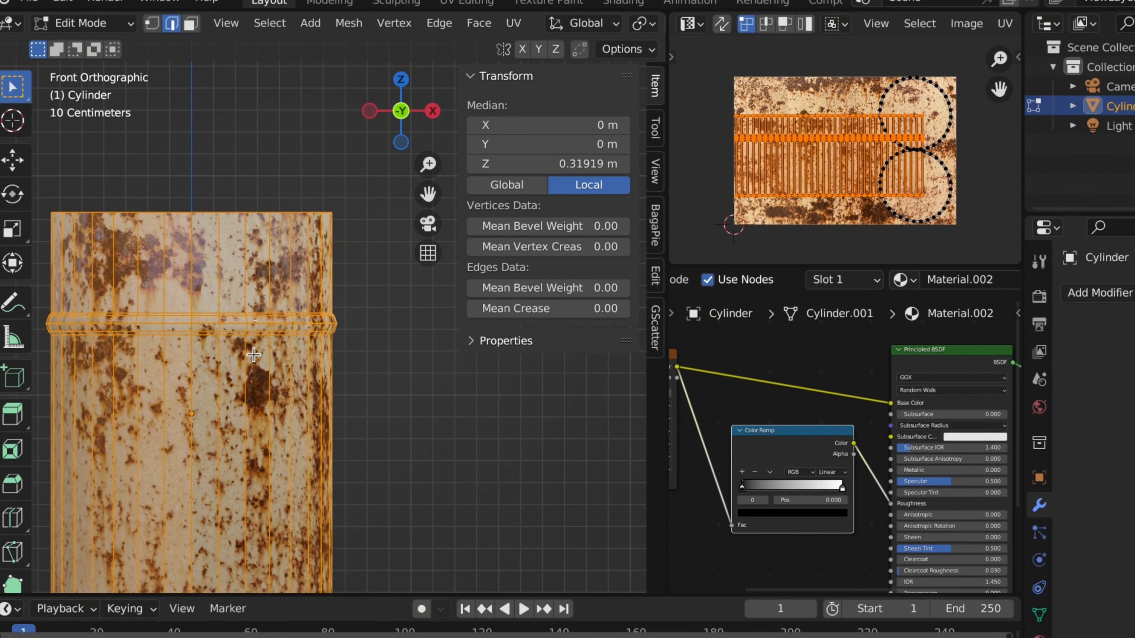
Switch the viewport to Rendered shading and return to Object Mode for a close view of the barrel.
middle_click_drag(225, 363, 247, 364, "shift")
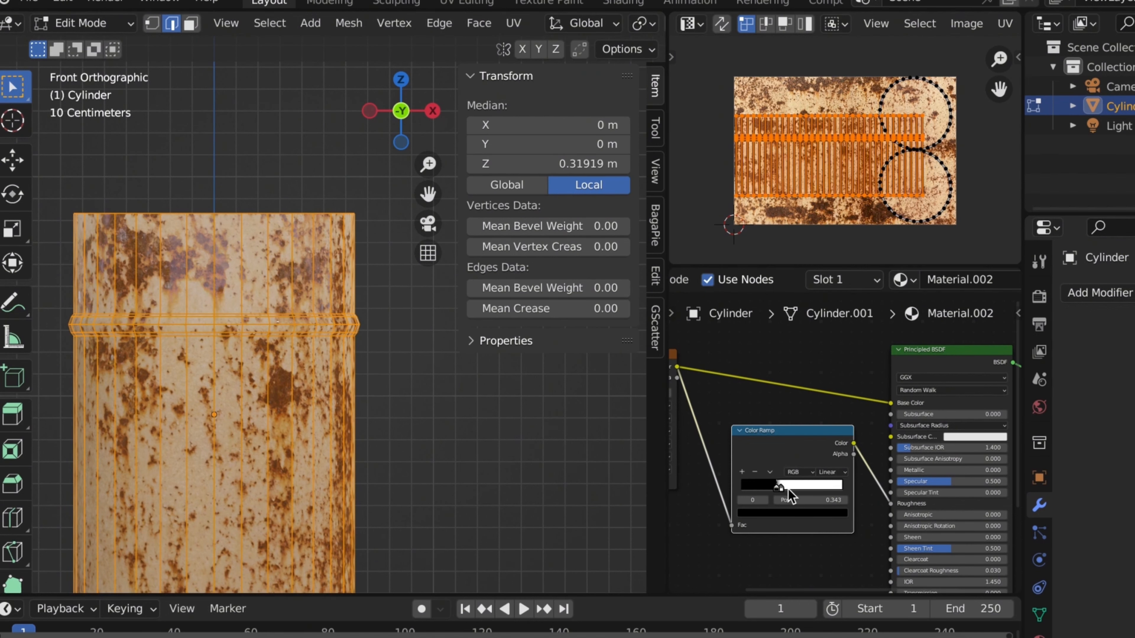
key("z")
left_click(305, 286)
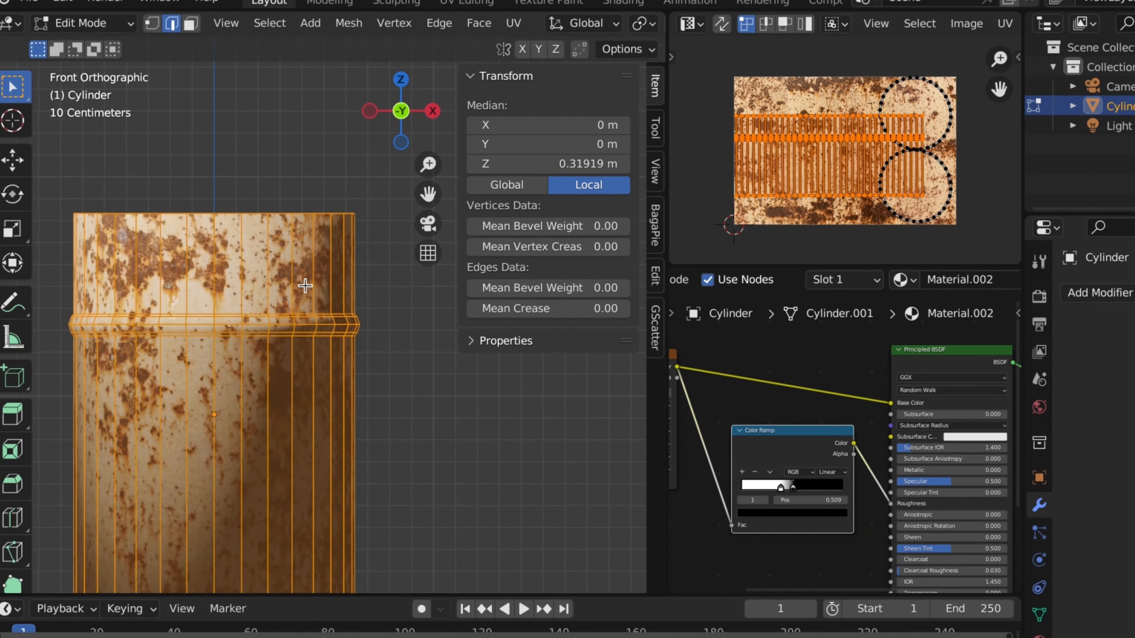
key("Tab")
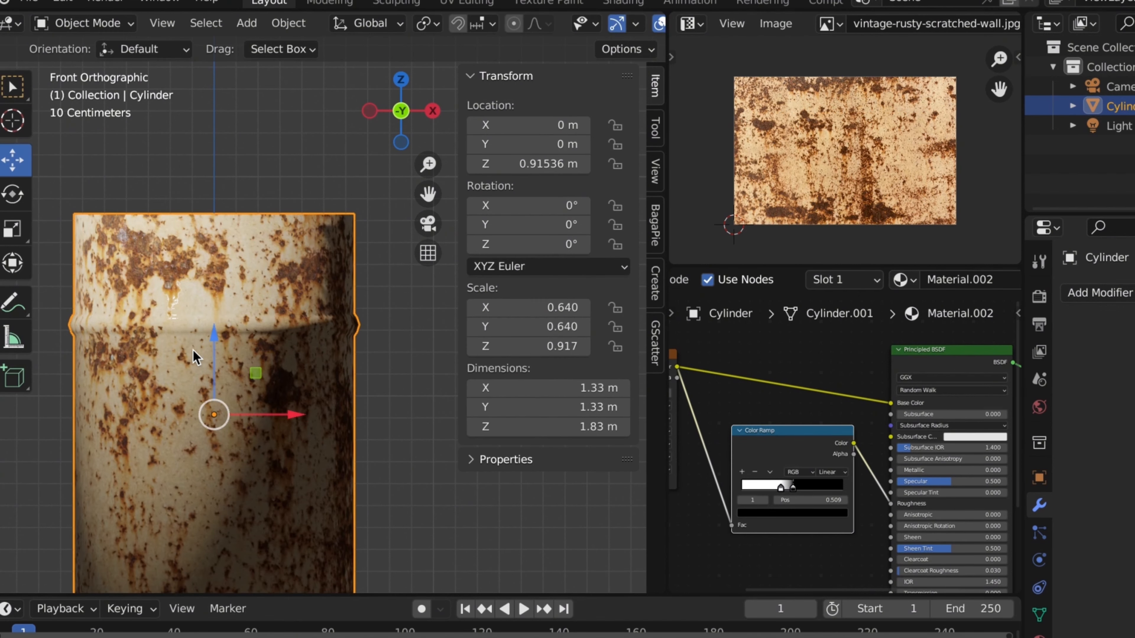
scroll(211, 376, "up", 2)
middle_click_drag(232, 385, 403, 358, "shift")
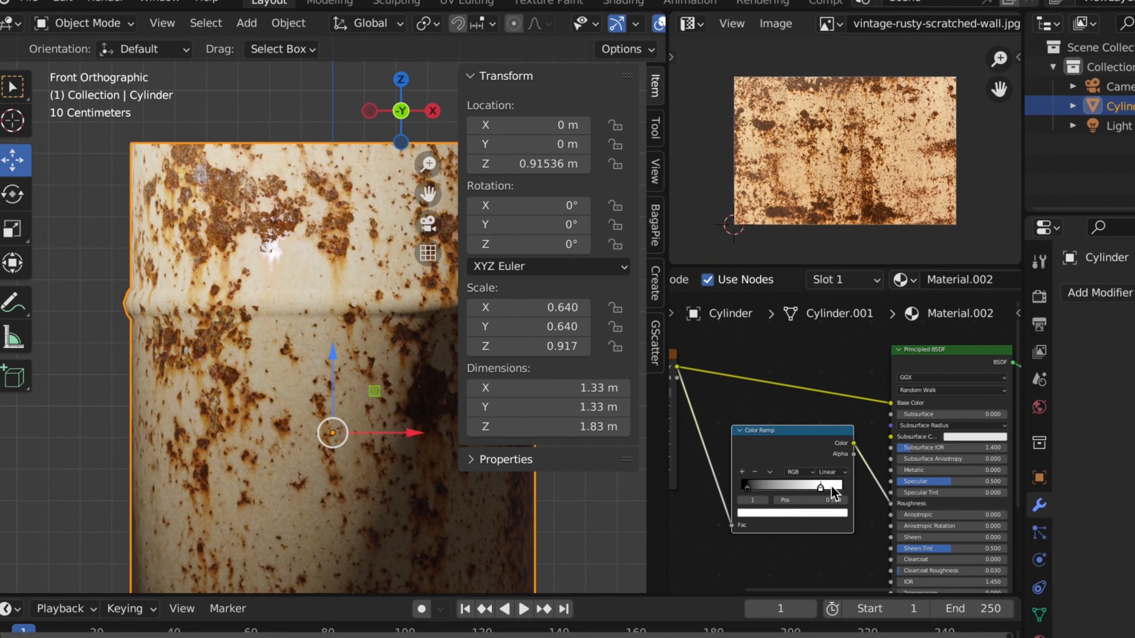
Set the Color Ramp's black stop to position 0.564 while checking the barrel's reflections up close in perspective view.
middle_click_drag(201, 358, 157, 449)
key("KP_5")
scroll(328, 395, "down", 2)
scroll(228, 286, "up", 2)
middle_click_drag(230, 278, 277, 330, "shift")
scroll(286, 331, "up", 1)
scroll(286, 331, "up", 2)
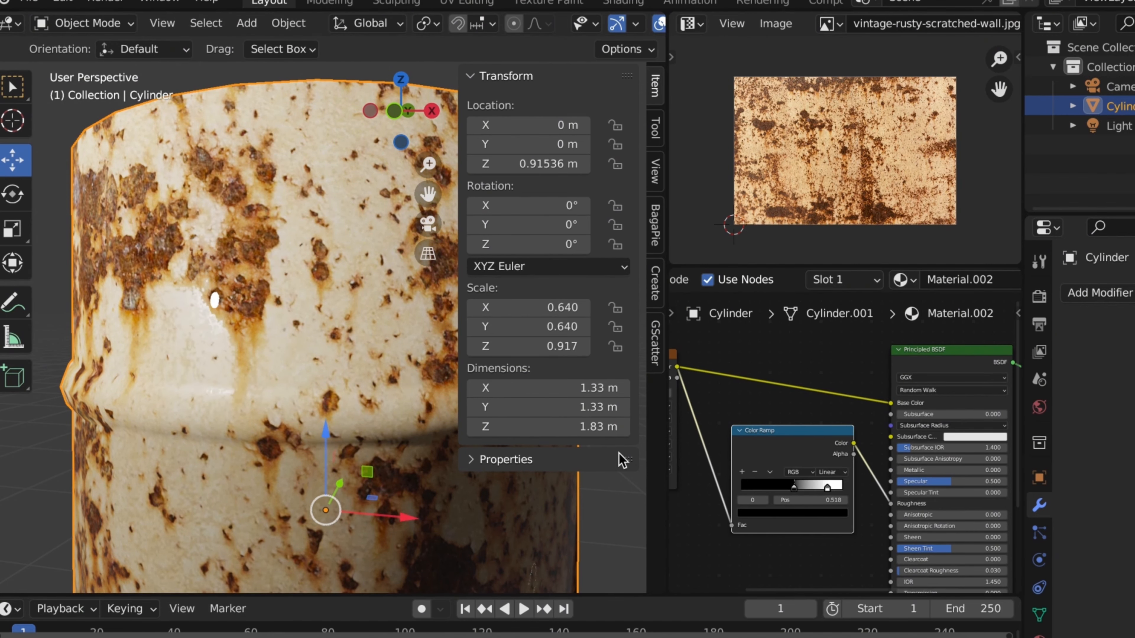
scroll(232, 395, "down", 2)
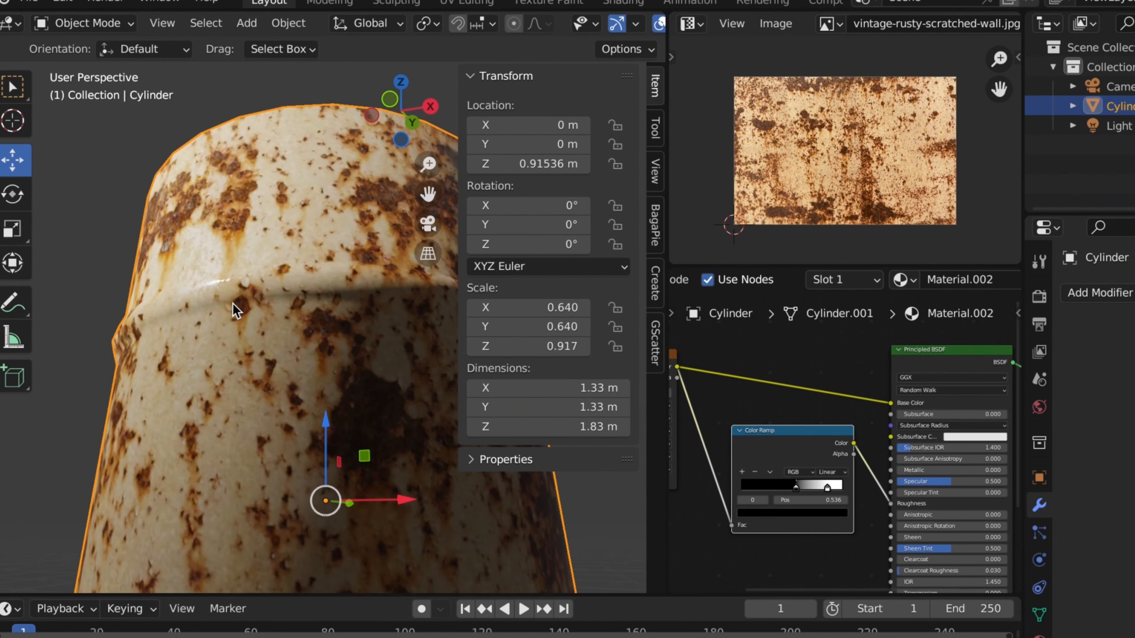
scroll(237, 313, "up", 2)
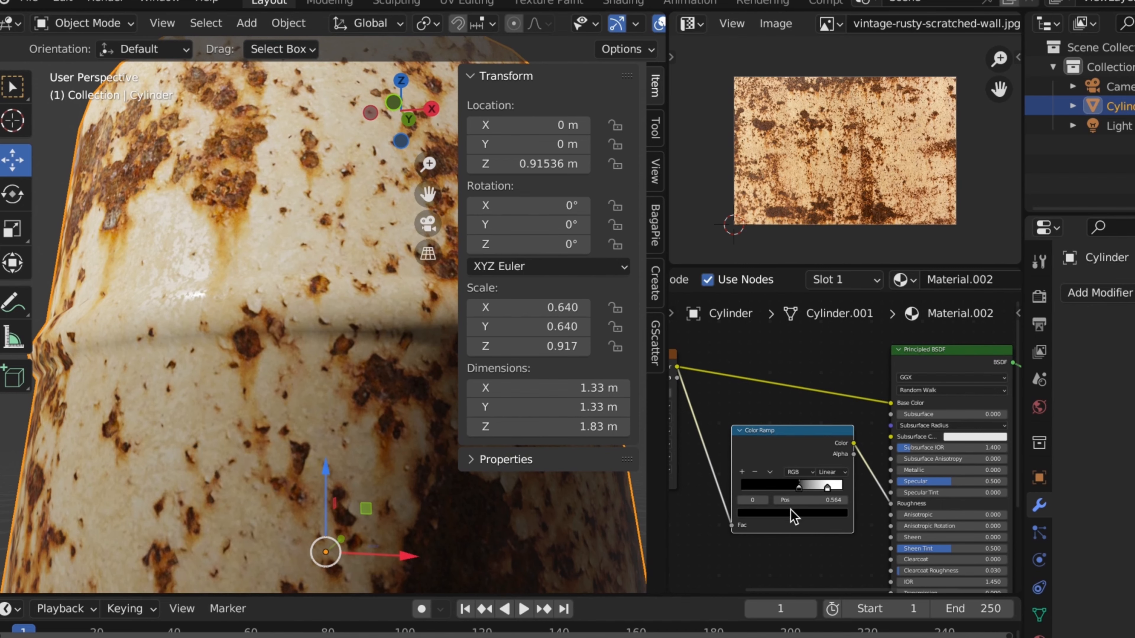
Add a Bump node between the image's Color output and the Principled BSDF's Normal input, and lower its Distance.
scroll(793, 517, "down", 2)
key("shift+a")
type("bu")
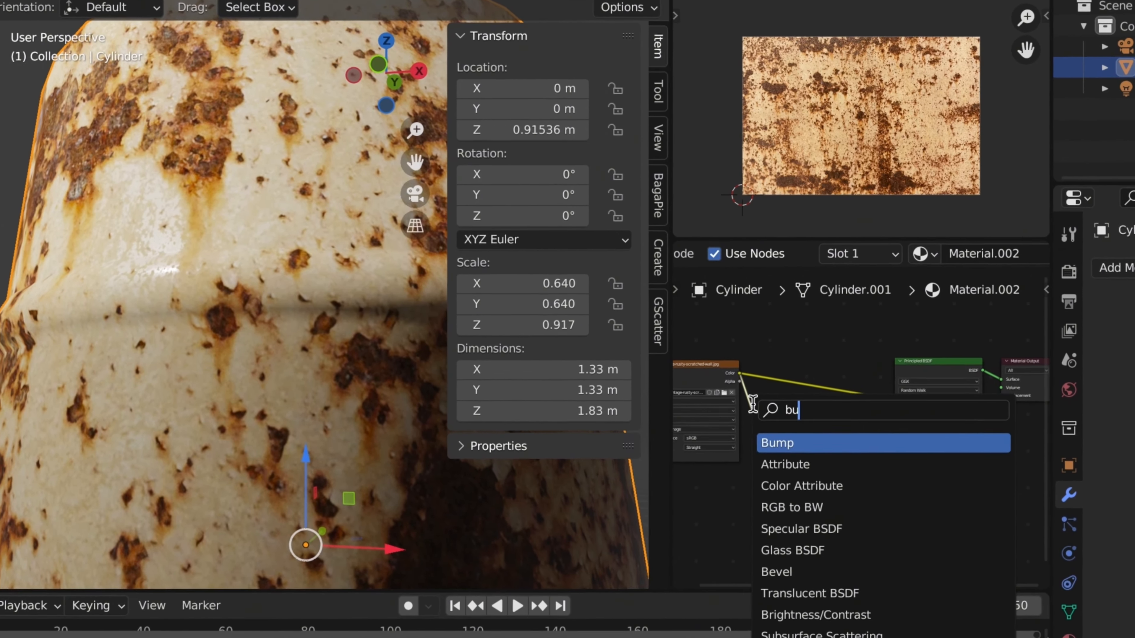
type("mp")
key("Return")
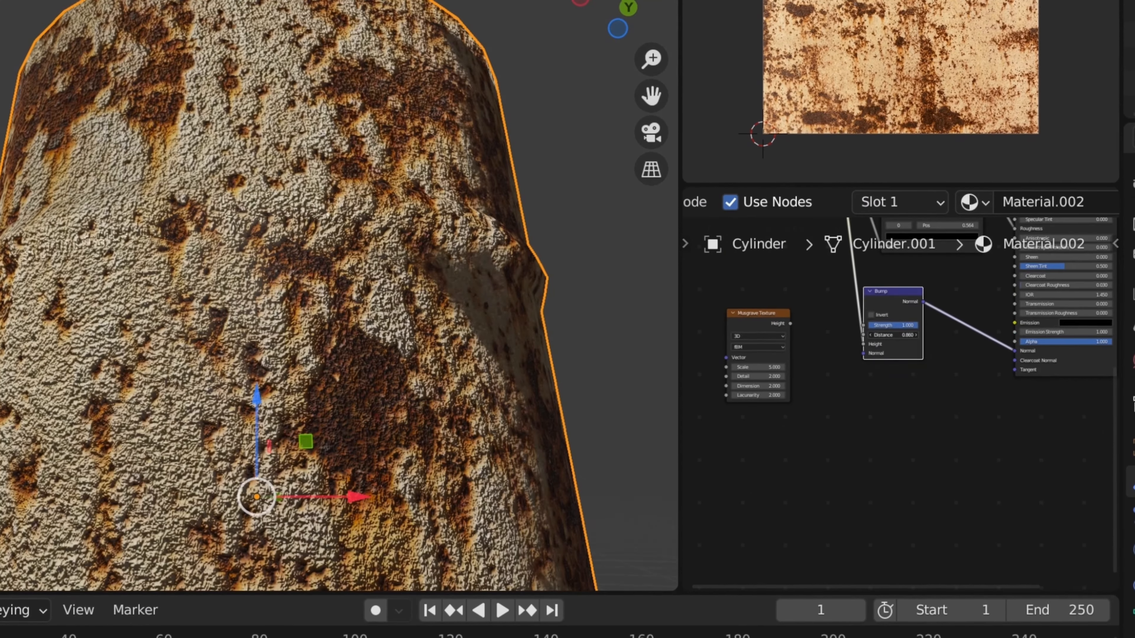
left_click_drag(894, 335, 853, 376)
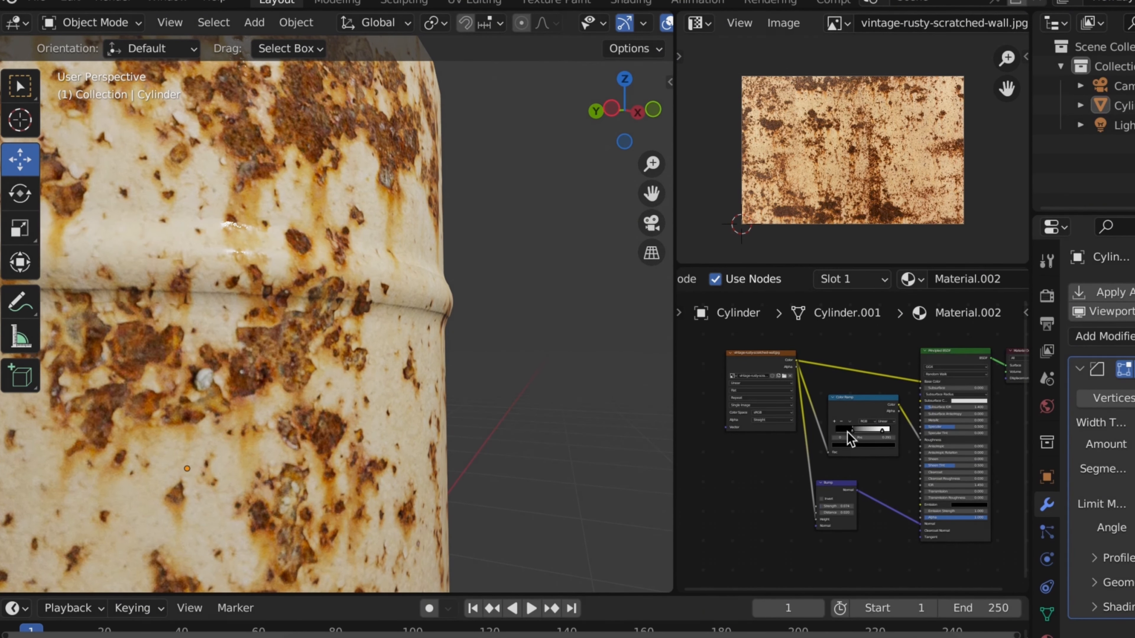
Fine-tune the Color Ramp's black and white stops to adjust the barrel's roughness contrast.
left_click_drag(885, 433, 879, 433)
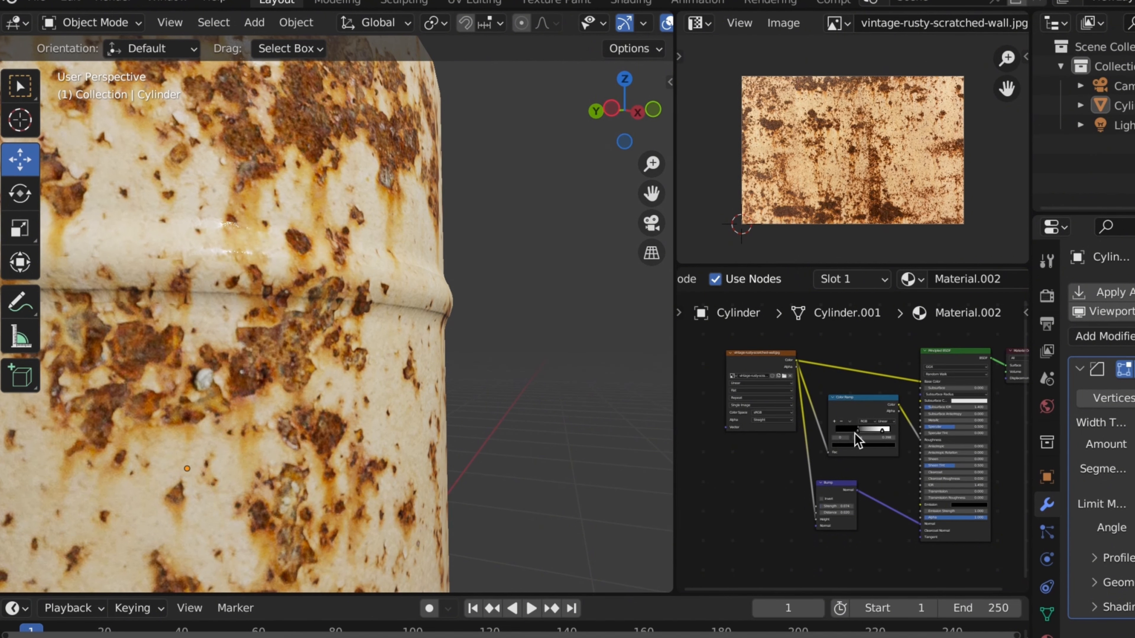
scroll(363, 399, "down", 6)
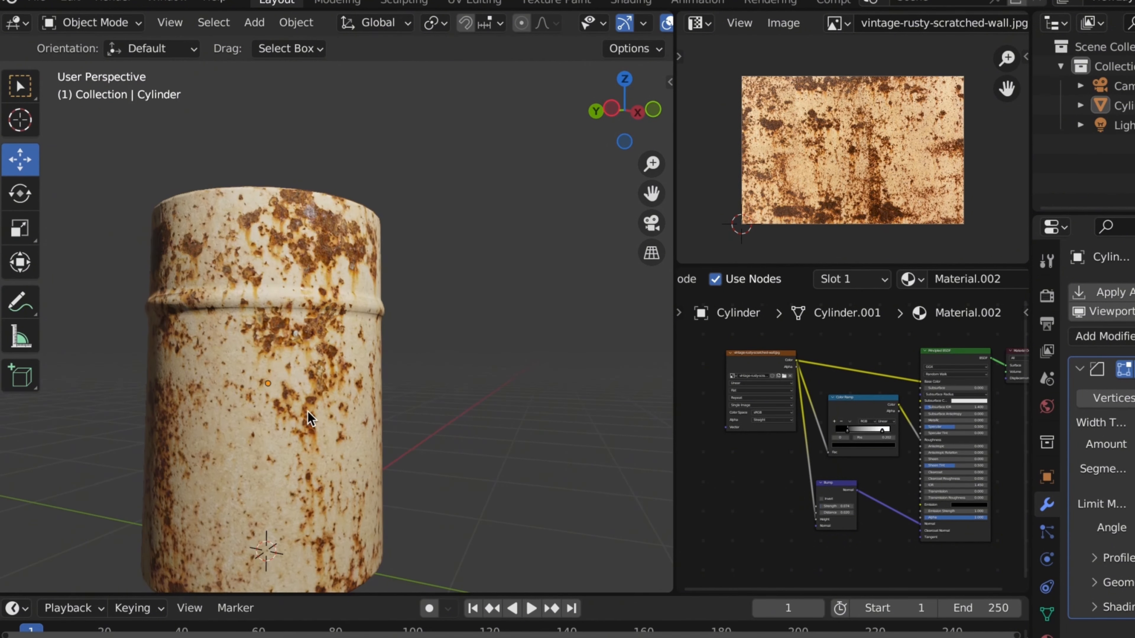
Look through the scene camera, select it and open its camera data properties.
key("KP_0")
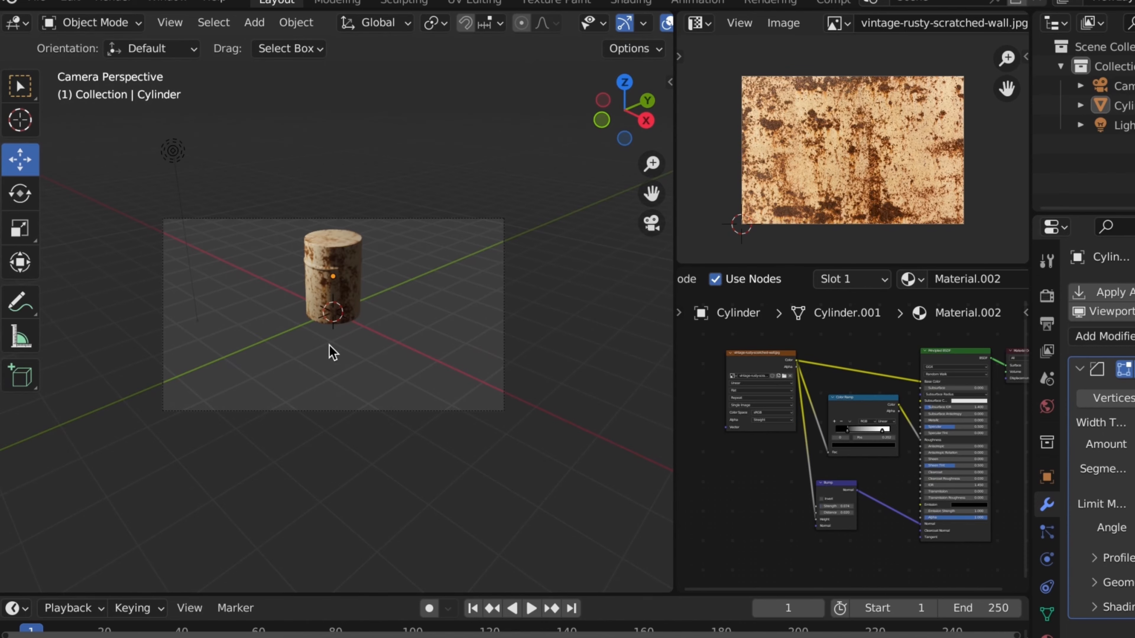
left_click(419, 219)
left_click(1047, 478)
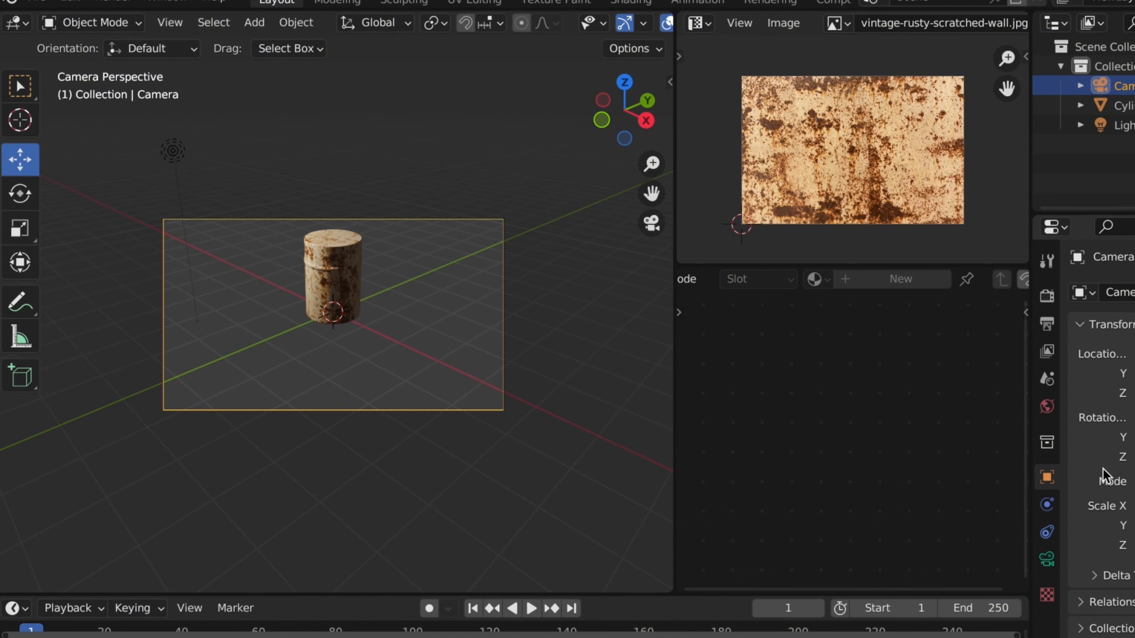
left_click(1047, 559)
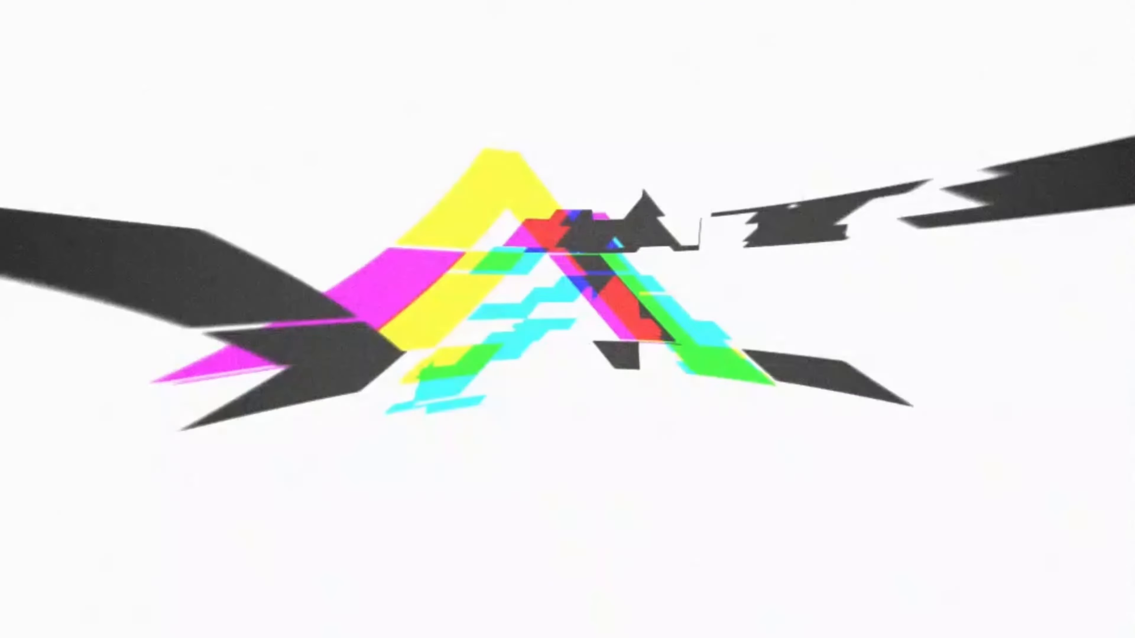